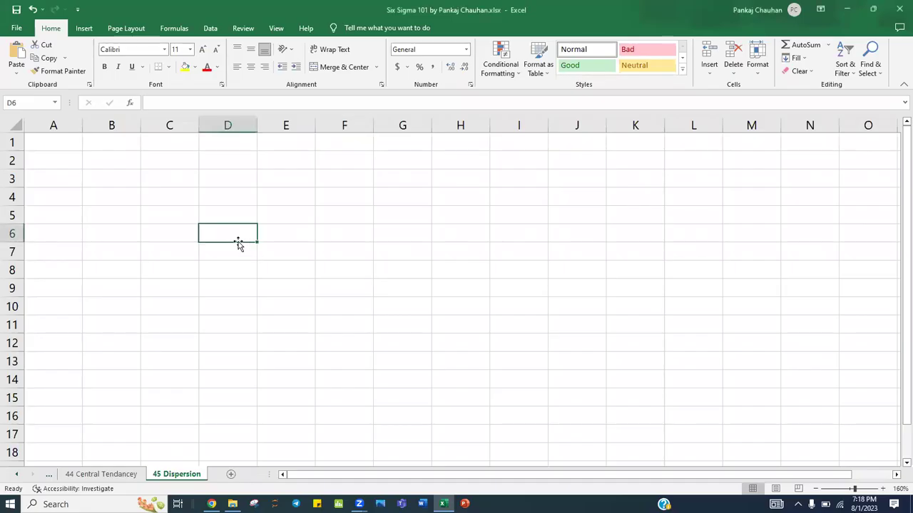
# - Enter the heading 'Measure of Variation' in cell B2
pyautogui.click(100, 143)
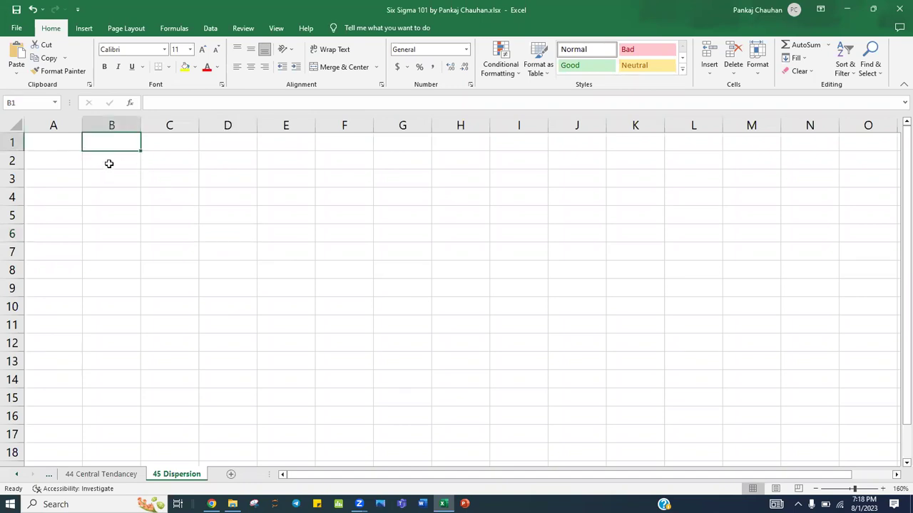
pyautogui.click(110, 162)
pyautogui.write('Measure of Var')
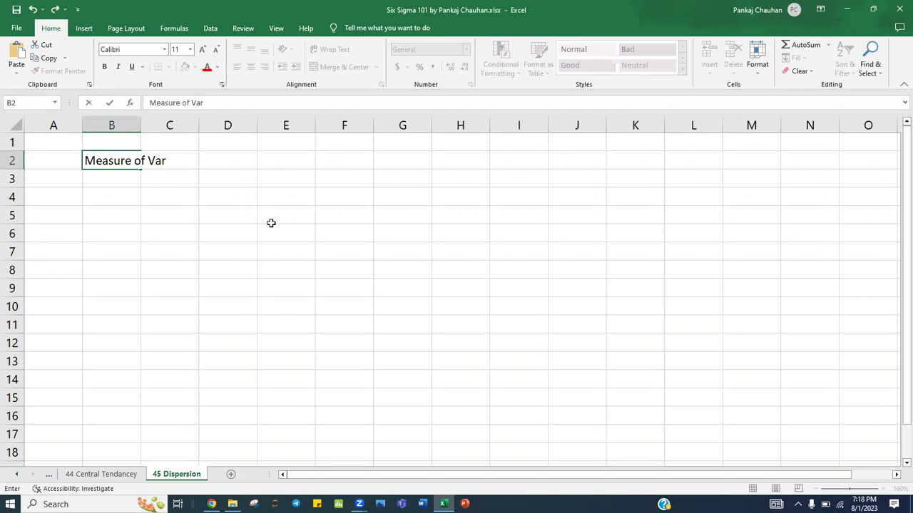
pyautogui.write('iation')
pyautogui.press('Return')
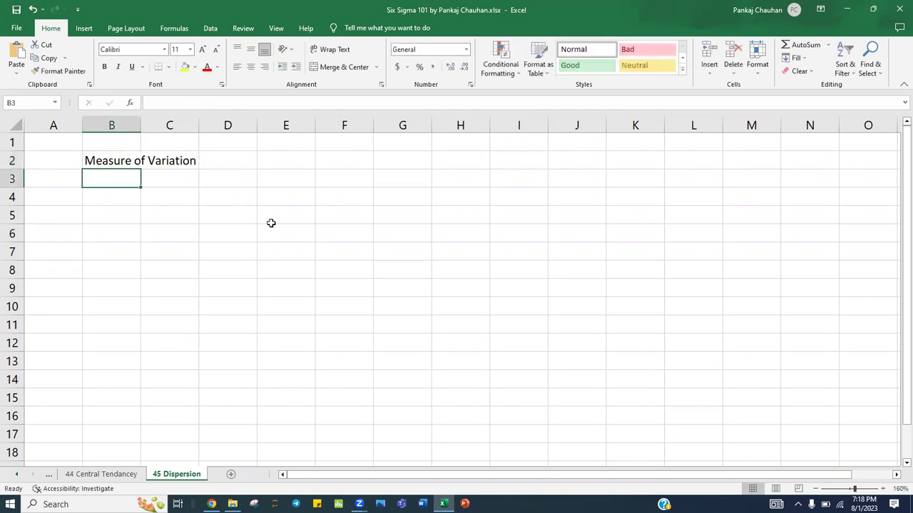
# - Put 'Measure of Dispersion' in B3 and widen column B to fit both headings
pyautogui.hotkey('ctrl', 'd')
pyautogui.press('F2')
pyautogui.press('BackSpace')
pyautogui.press('BackSpace')
pyautogui.press('BackSpace')
pyautogui.press('BackSpace')
pyautogui.press('BackSpace')
pyautogui.press('BackSpace')
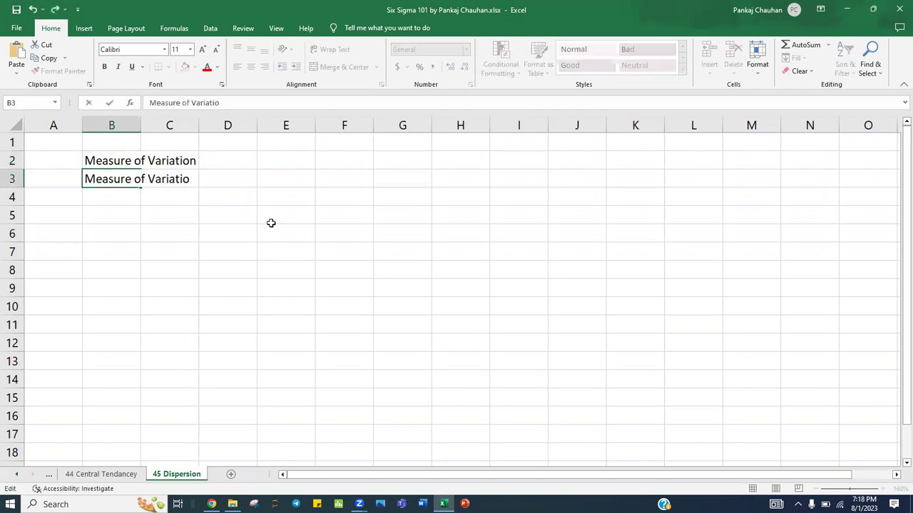
pyautogui.press('BackSpace')
pyautogui.press('BackSpace')
pyautogui.write('Dispersed')
pyautogui.press('Return')
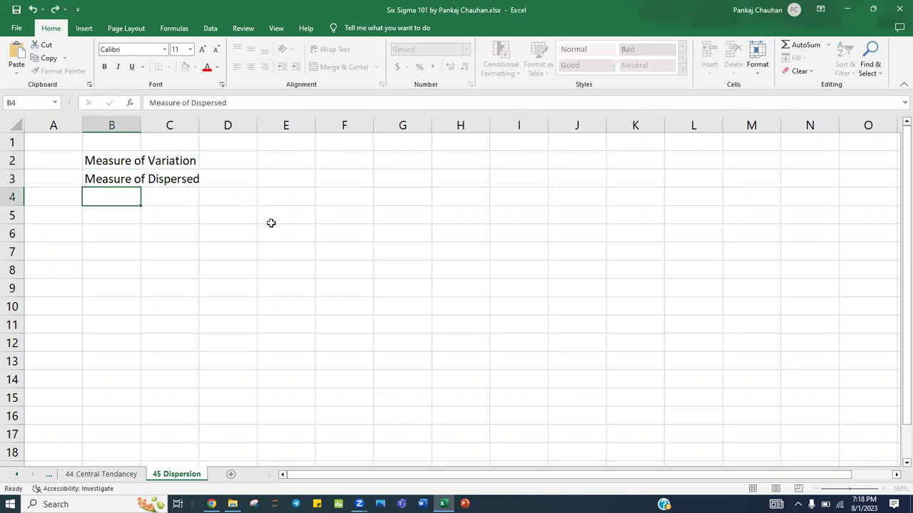
pyautogui.press('Up')
pyautogui.press('F2')
pyautogui.press('BackSpace')
pyautogui.press('BackSpace')
pyautogui.press('BackSpace')
pyautogui.write('sion')
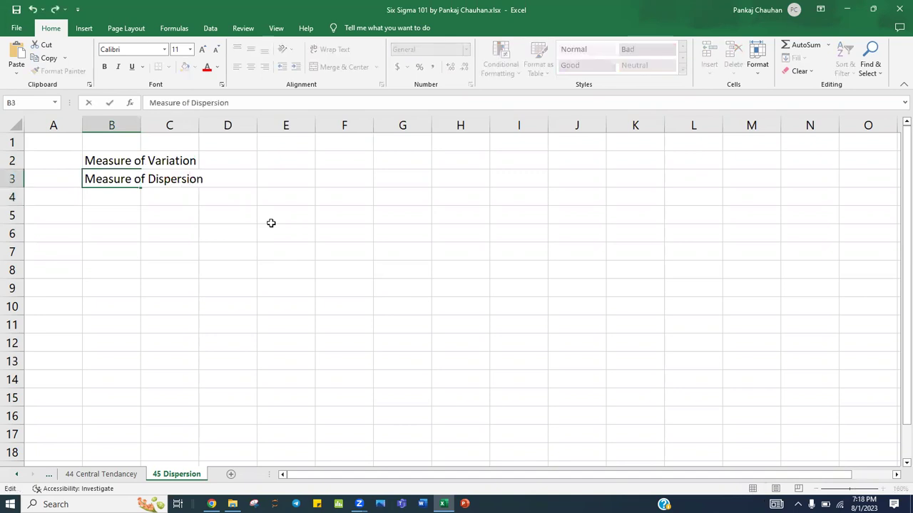
pyautogui.press('Return')
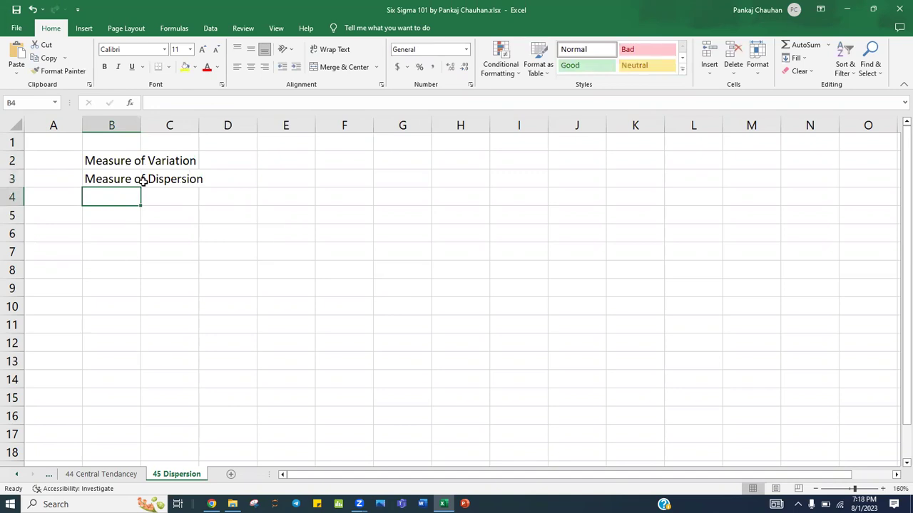
pyautogui.moveTo(137, 125); pyautogui.dragTo(218, 124)
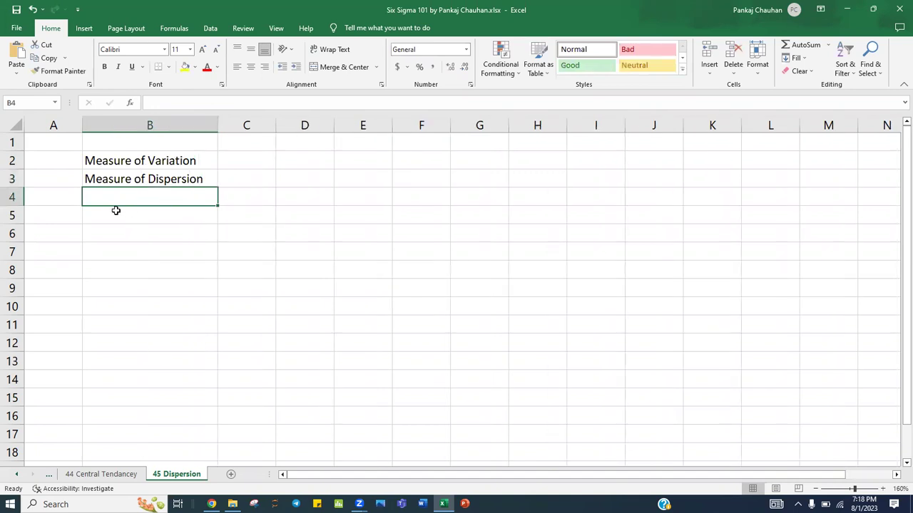
# - Number cells A4:A6 with 1, 2 and 3
pyautogui.click(69, 197)
pyautogui.write('1')
pyautogui.press('Return')
pyautogui.write('2')
# - Enter 'Range' in B4 with the note 'Max - Min' beside it in C4
pyautogui.press('Return')
pyautogui.write('3')
pyautogui.press('Return')
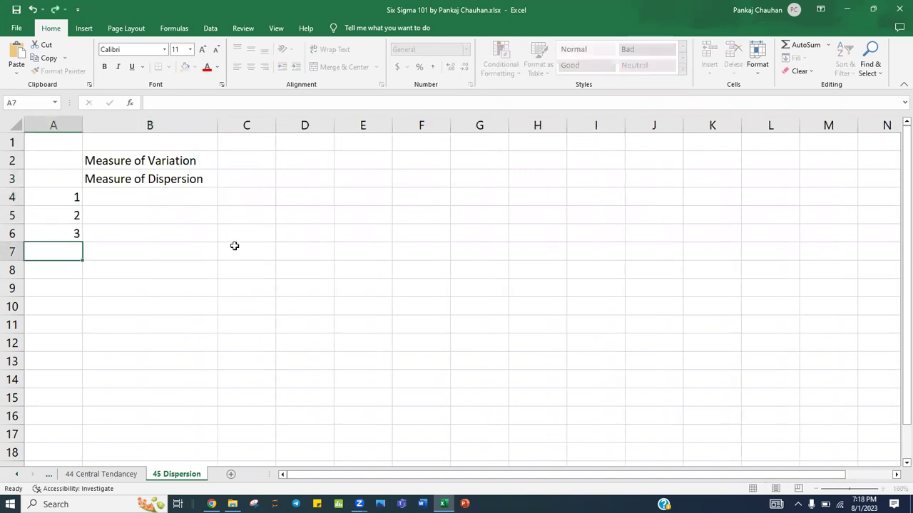
pyautogui.press('Up')
pyautogui.press('Up')
pyautogui.press('Up')
pyautogui.press('Right')
pyautogui.write('Range')
pyautogui.press('Return')
pyautogui.press('Up')
pyautogui.press('Right')
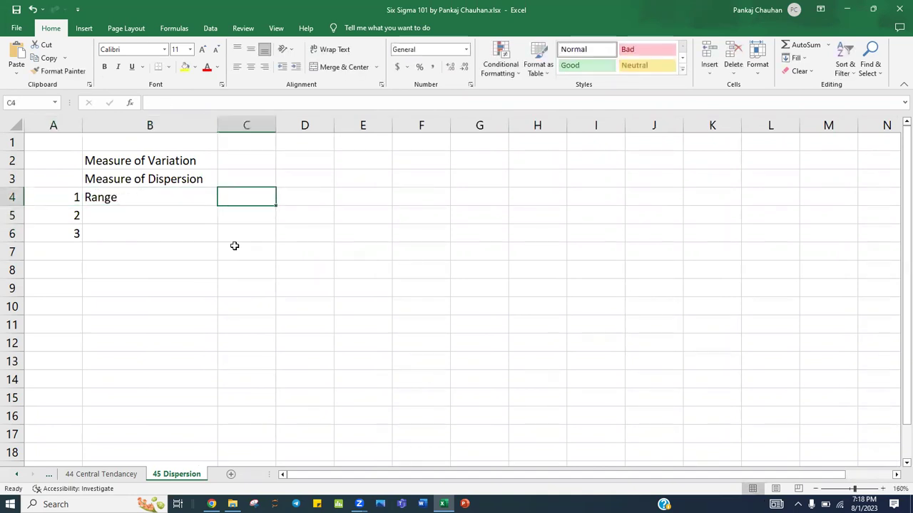
pyautogui.write('Max')
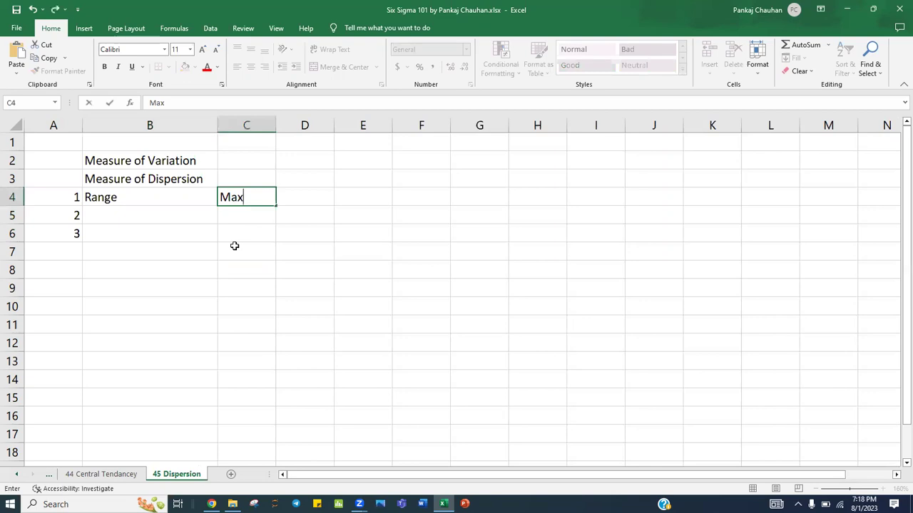
pyautogui.write(' - Mi')
pyautogui.press('Return')
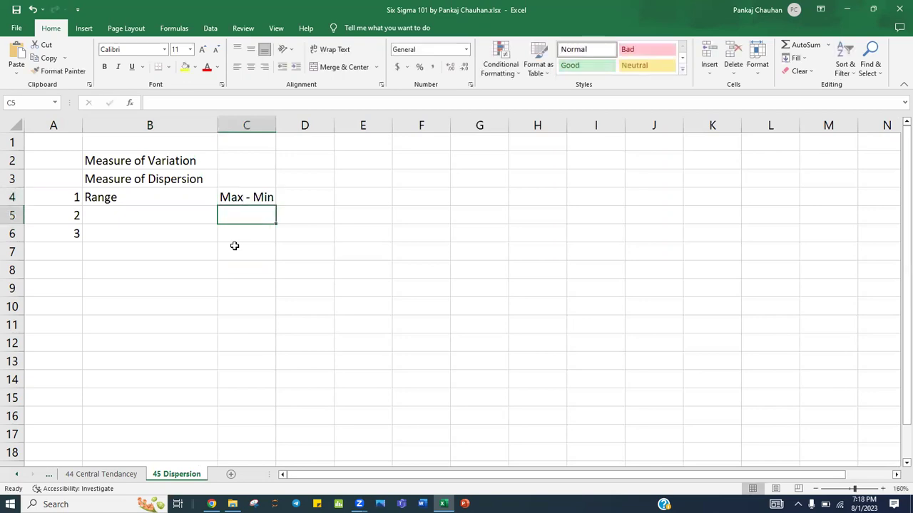
# - Enter 'Variance' in B5 and 'Standard Deviation' in B6
pyautogui.press('Left')
pyautogui.write('Var')
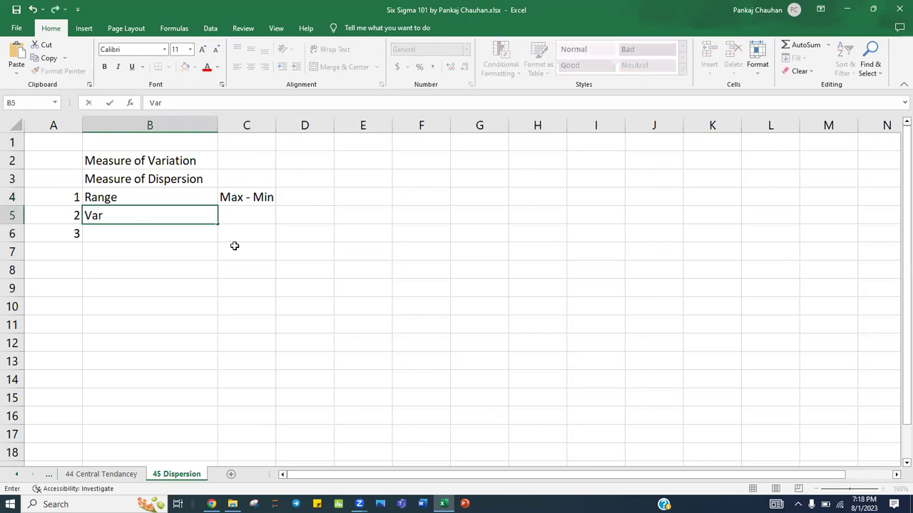
pyautogui.write('iance')
pyautogui.press('Return')
pyautogui.write('St')
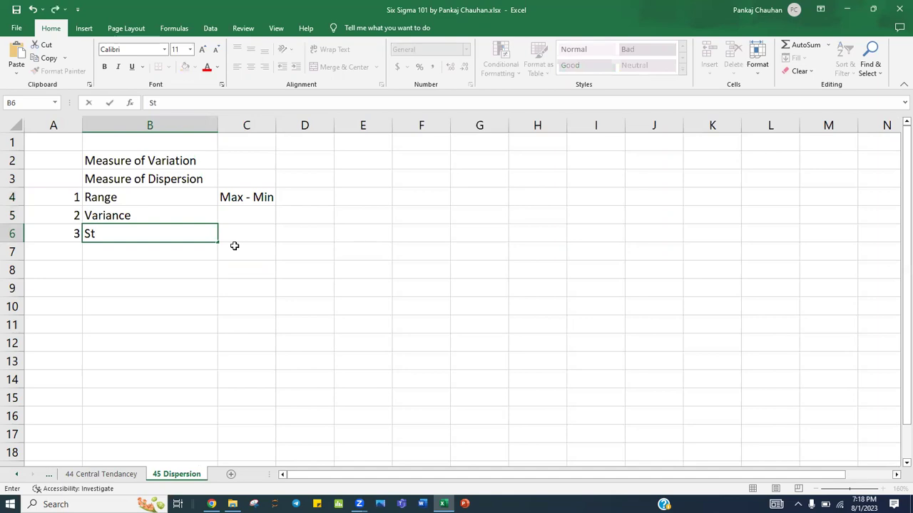
pyautogui.write('andard Devi')
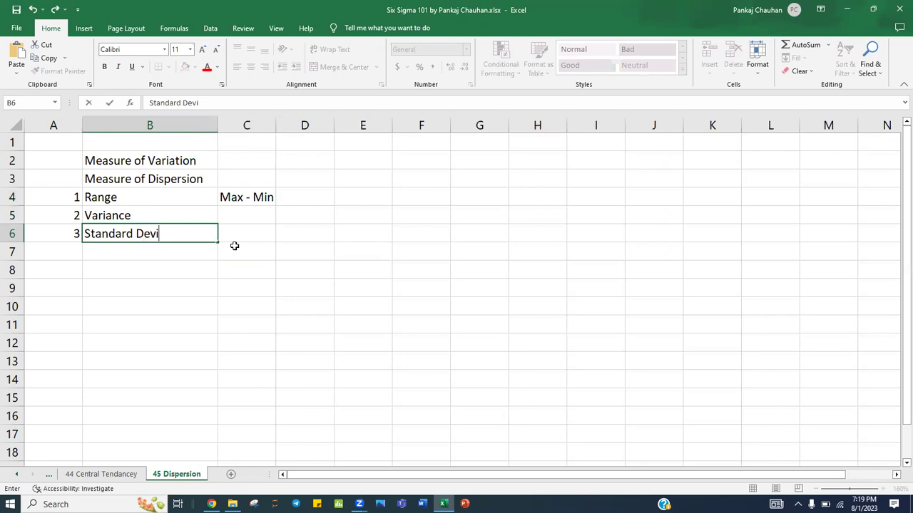
pyautogui.write('ation')
pyautogui.press('Return')
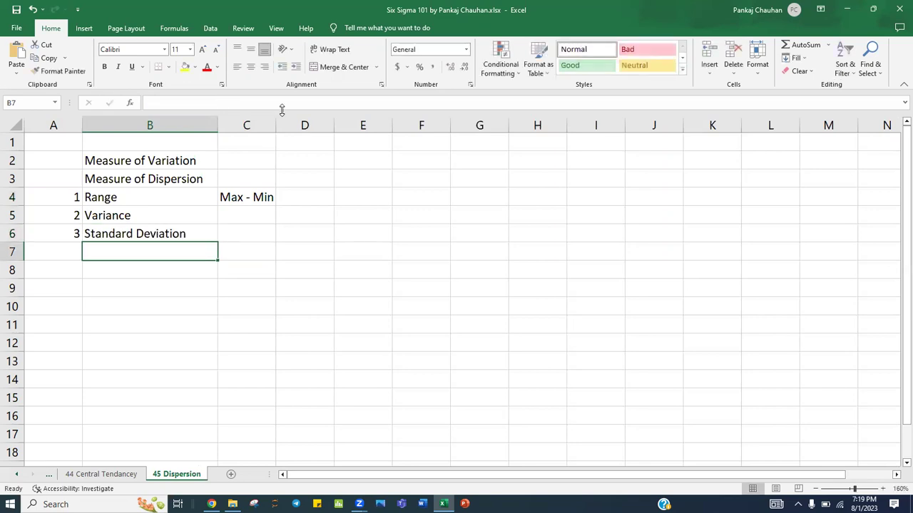
pyautogui.click(351, 228)
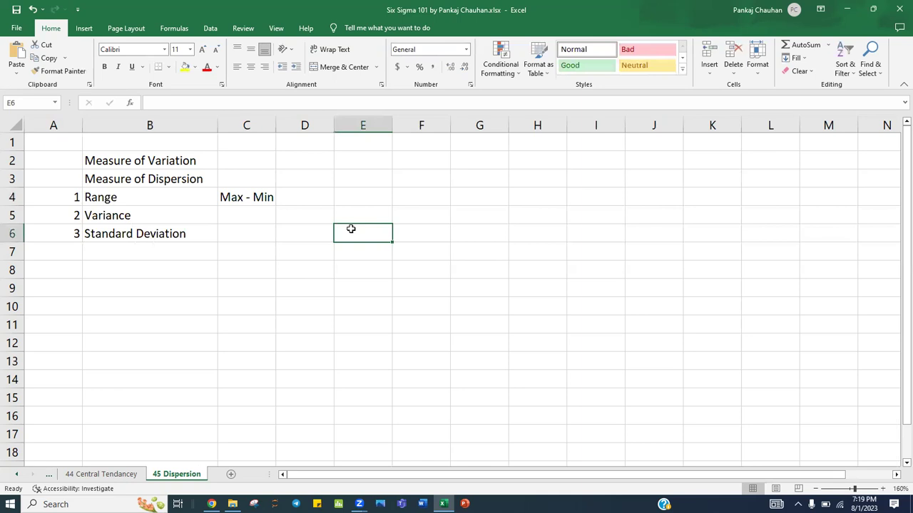
# - Draw a vertical straight line in column D and copy it to column H
pyautogui.click(84, 28)
pyautogui.click(168, 45)
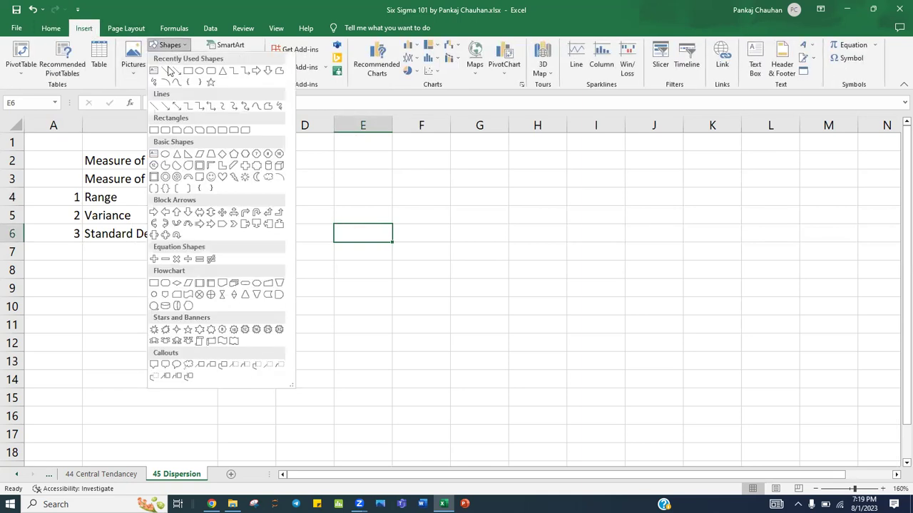
pyautogui.click(164, 72)
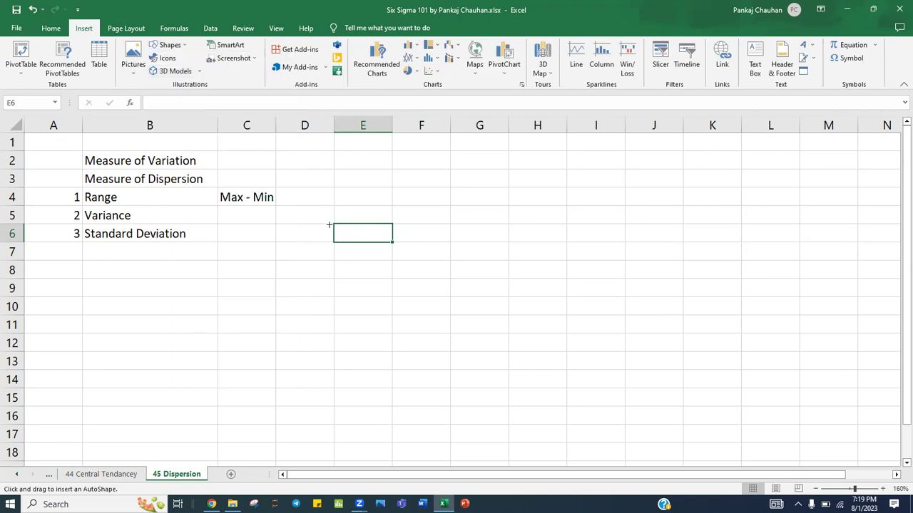
pyautogui.moveTo(323, 215); pyautogui.dragTo(323, 352)
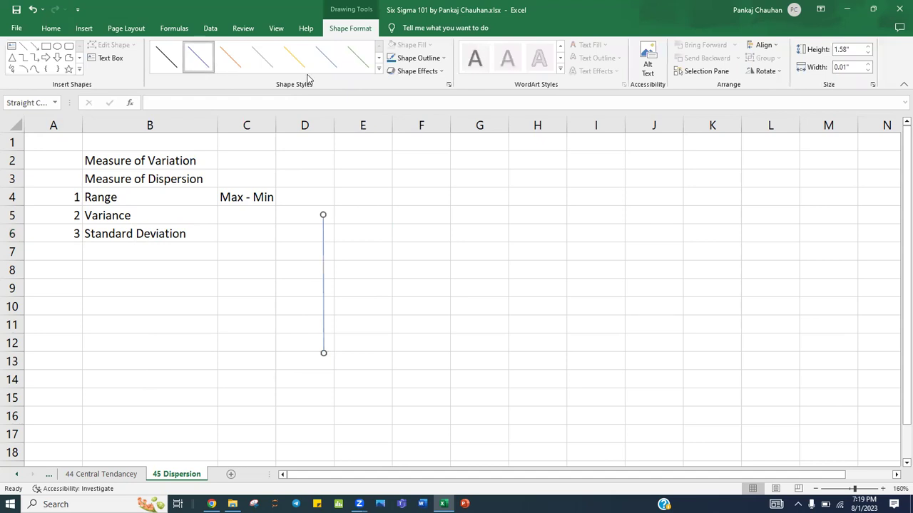
pyautogui.moveTo(323, 242); pyautogui.dragTo(535, 240)
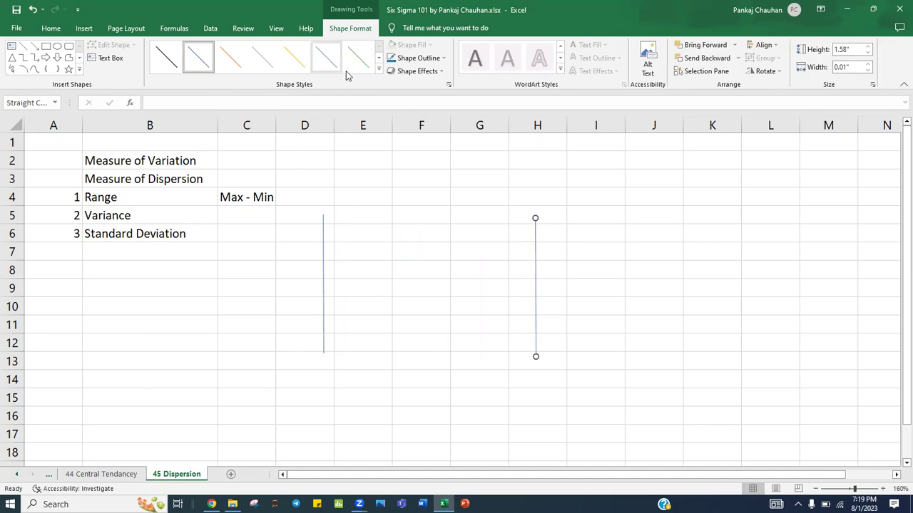
# - Apply an orange line style to both lines and align the column D line
pyautogui.click(379, 70)
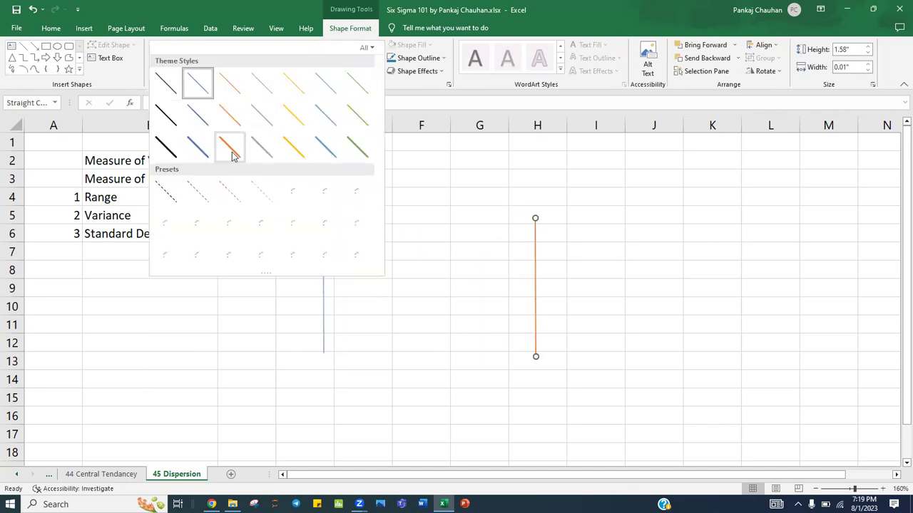
pyautogui.click(230, 143)
pyautogui.click(323, 277)
pyautogui.click(378, 70)
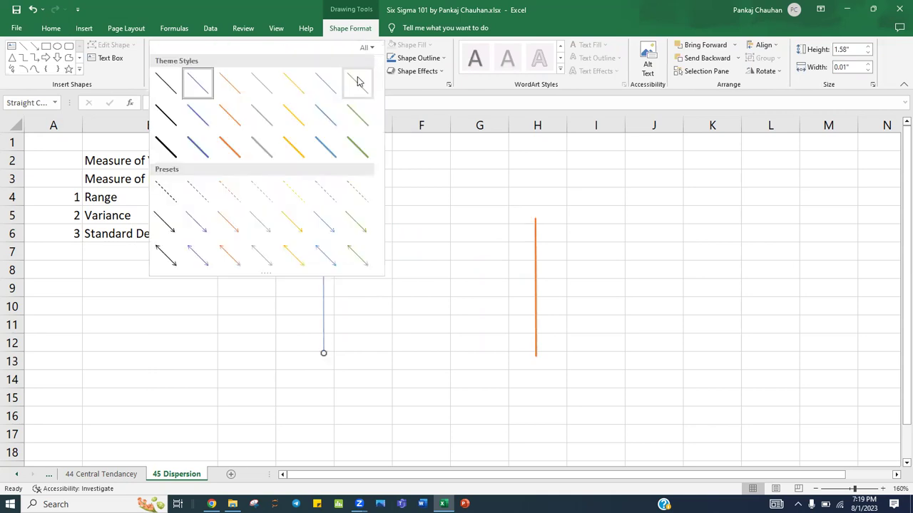
pyautogui.click(231, 146)
pyautogui.click(402, 320)
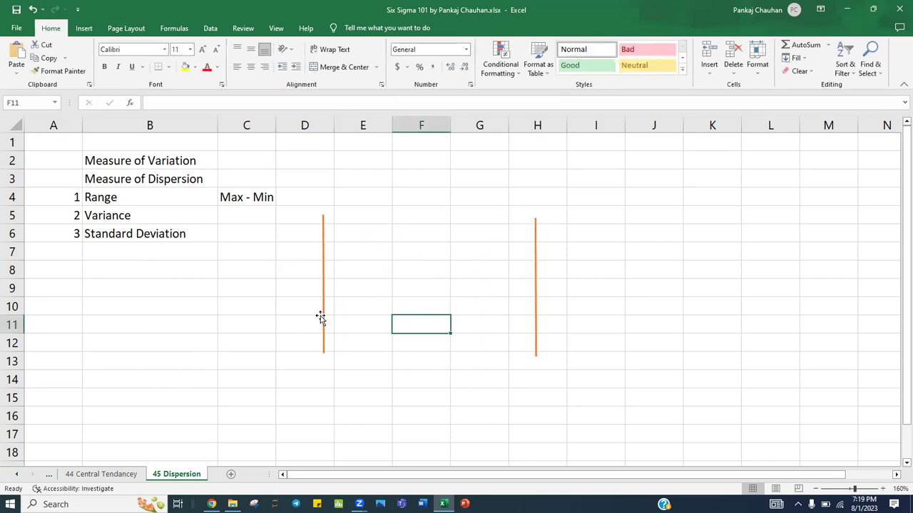
pyautogui.moveTo(321, 316); pyautogui.dragTo(322, 321)
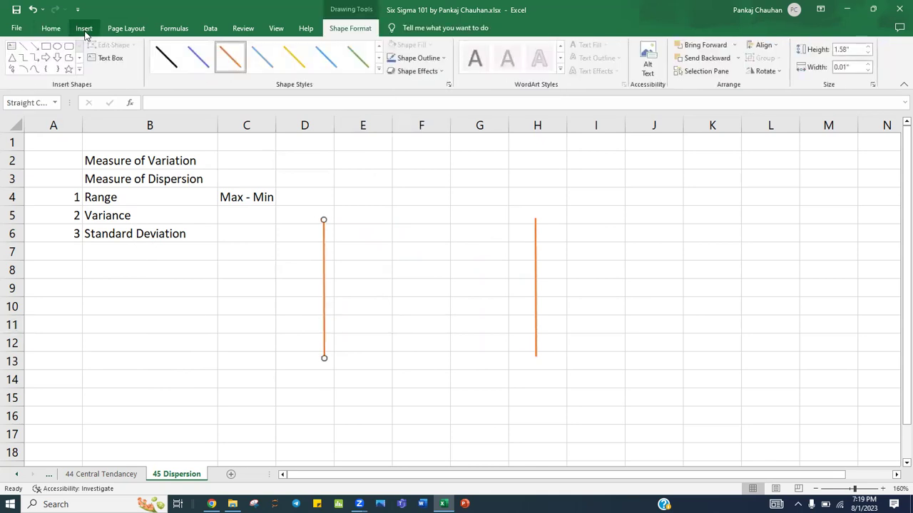
# - Draw a small blue oval dot, duplicate it, and scatter the copies between the lines
pyautogui.click(55, 46)
pyautogui.moveTo(354, 236); pyautogui.dragTo(371, 252)
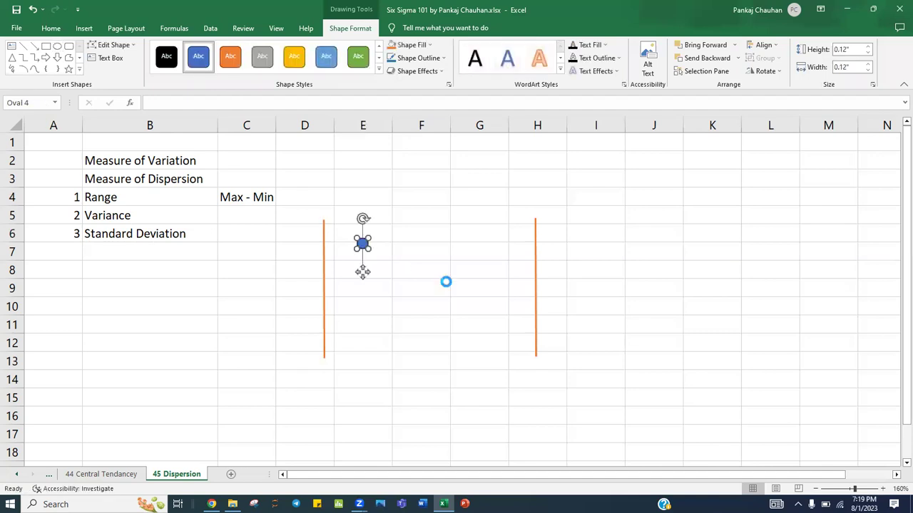
pyautogui.hotkey('ctrl', 'd')
pyautogui.hotkey('ctrl', 'd')
pyautogui.hotkey('ctrl', 'd')
pyautogui.hotkey('ctrl', 'd')
pyautogui.hotkey('ctrl', 'd')
pyautogui.hotkey('ctrl', 'd')
pyautogui.hotkey('ctrl', 'd')
pyautogui.hotkey('ctrl', 'd')
pyautogui.hotkey('ctrl', 'd')
pyautogui.click(592, 329)
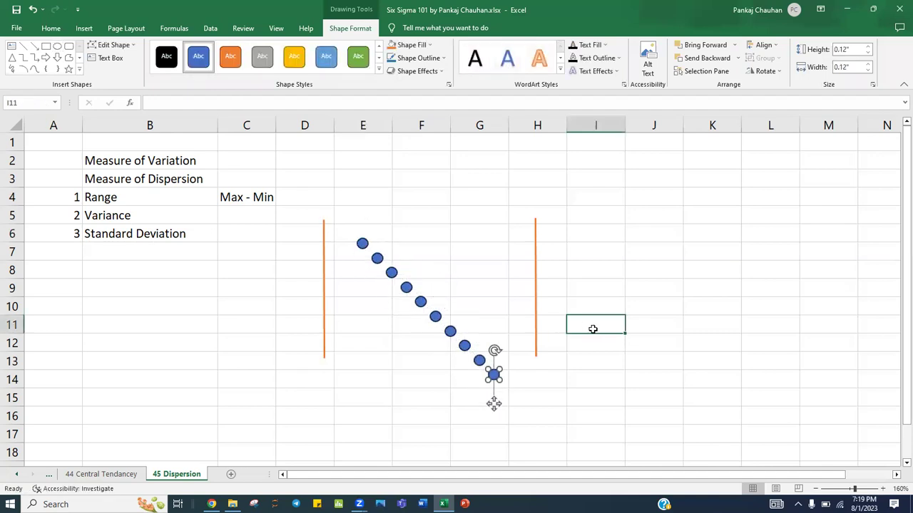
pyautogui.moveTo(481, 362); pyautogui.dragTo(495, 290)
pyautogui.moveTo(422, 302); pyautogui.dragTo(355, 302)
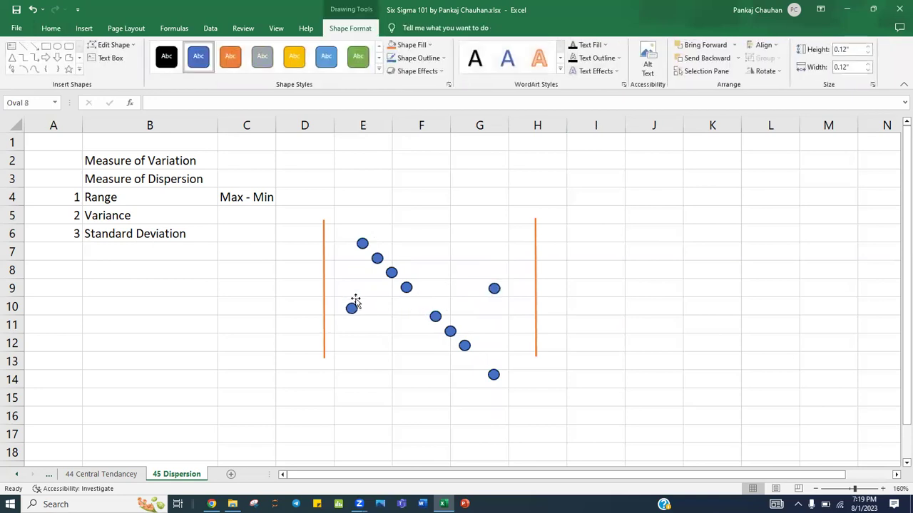
pyautogui.moveTo(392, 273); pyautogui.dragTo(460, 306)
pyautogui.moveTo(466, 347); pyautogui.dragTo(432, 280)
pyautogui.moveTo(422, 313); pyautogui.dragTo(420, 330)
pyautogui.moveTo(417, 262); pyautogui.dragTo(378, 275)
pyautogui.moveTo(362, 243); pyautogui.dragTo(362, 240)
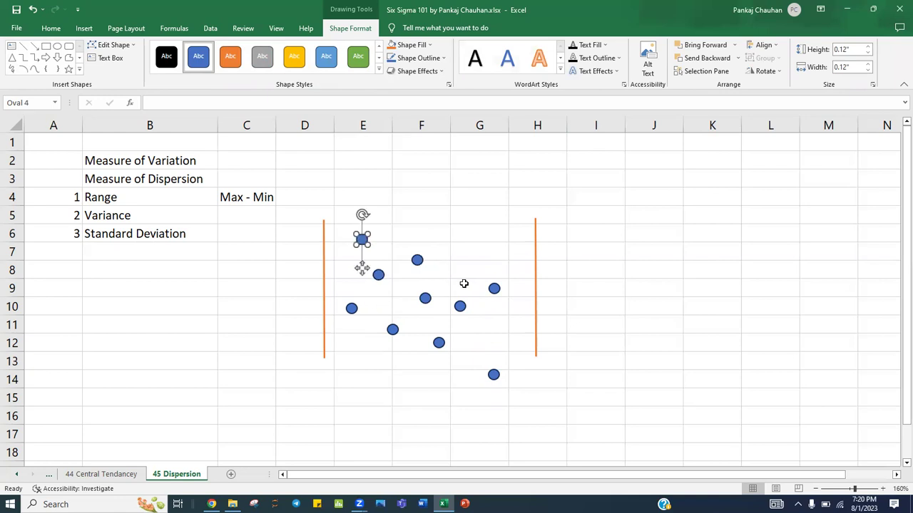
# - Add three more dots and move them, including the stray bottom dot, inside the orange lines
pyautogui.hotkey('ctrl', 'd')
pyautogui.hotkey('ctrl', 'd')
pyautogui.hotkey('ctrl', 'd')
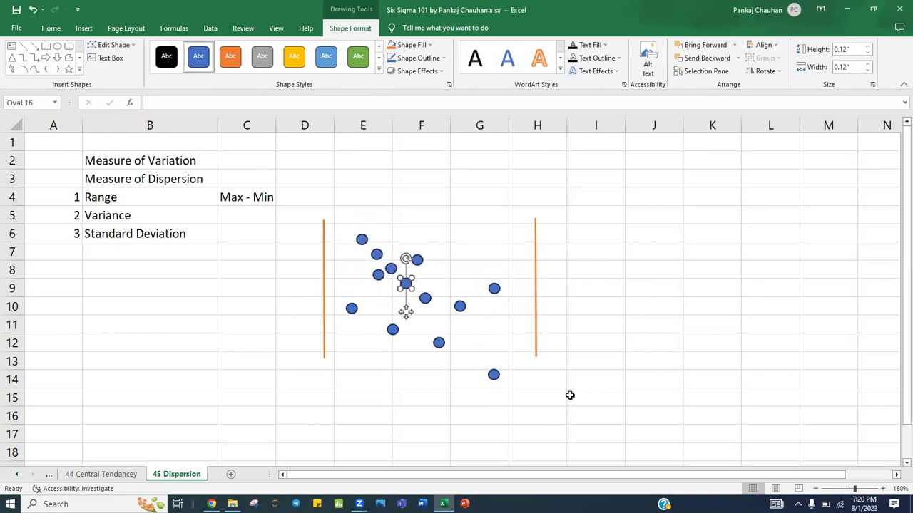
pyautogui.click(570, 397)
pyautogui.moveTo(405, 285); pyautogui.dragTo(489, 262)
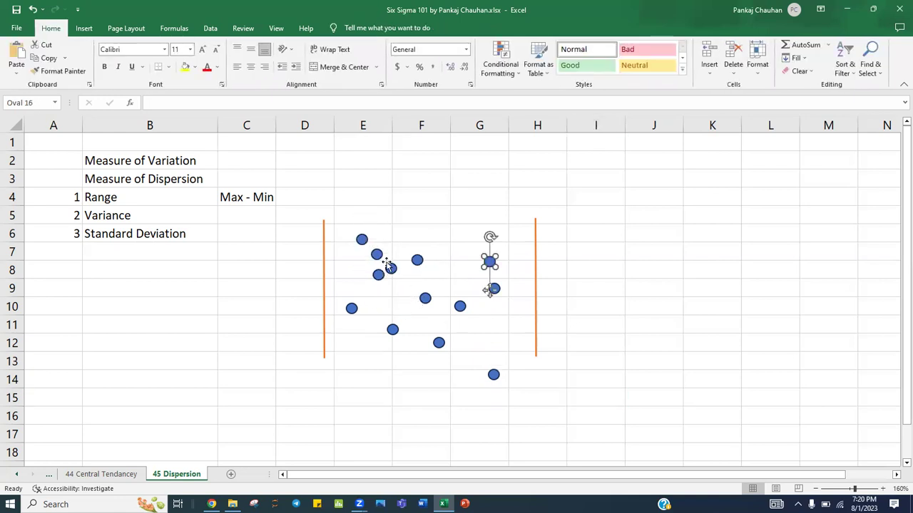
pyautogui.moveTo(376, 254); pyautogui.dragTo(465, 245)
pyautogui.moveTo(390, 268); pyautogui.dragTo(362, 277)
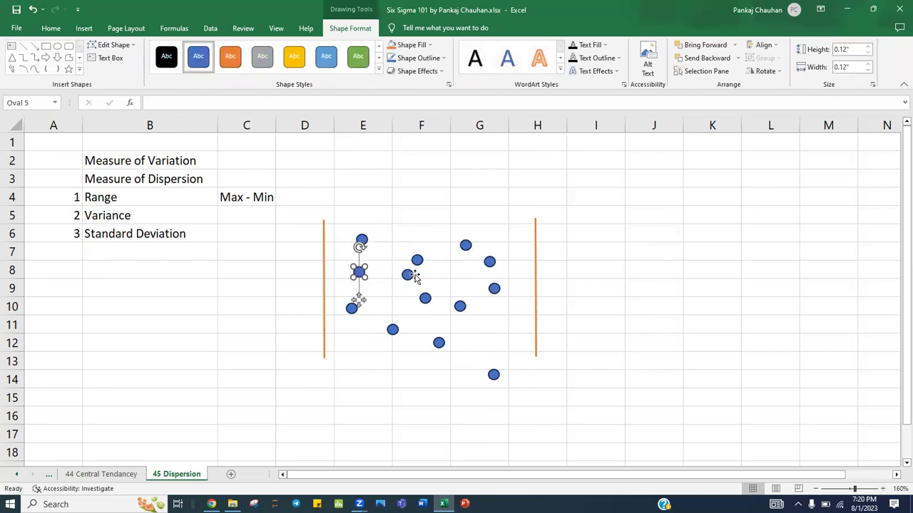
pyautogui.moveTo(421, 265); pyautogui.dragTo(458, 279)
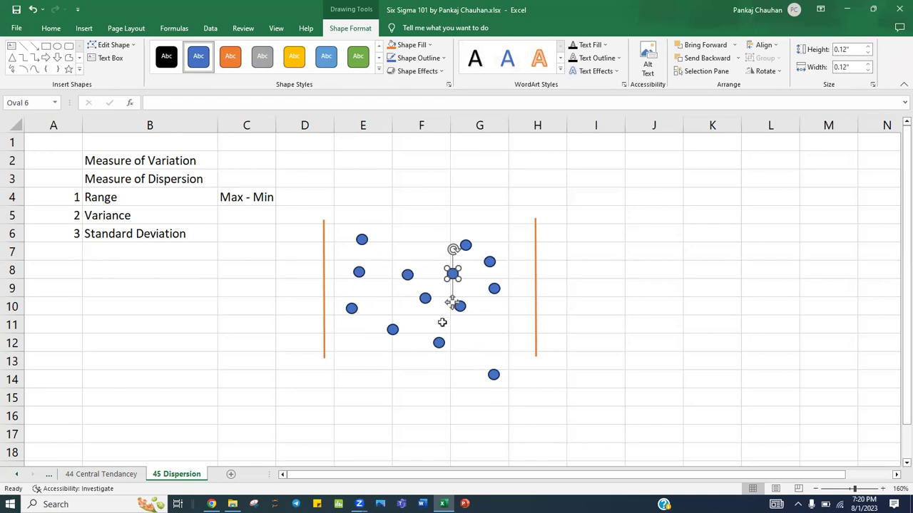
pyautogui.moveTo(492, 376); pyautogui.dragTo(498, 342)
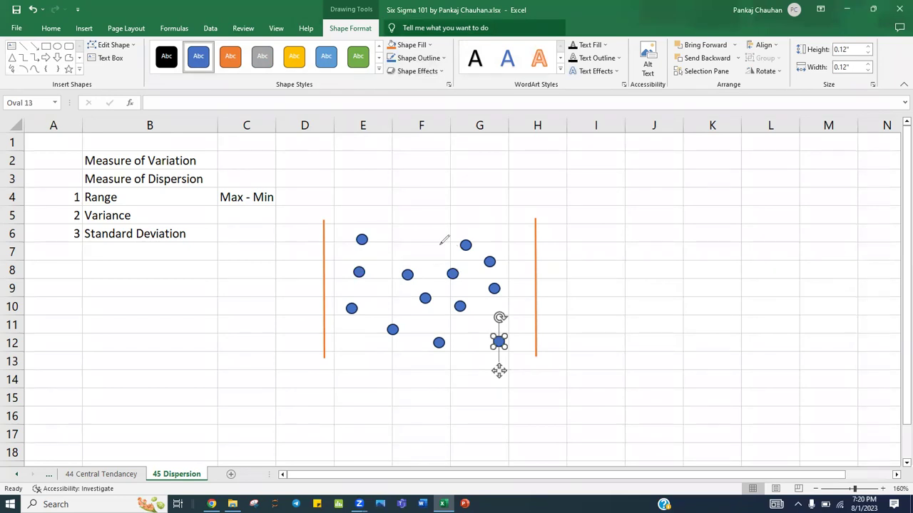
# - Sketch red ink annotations: a middle guide line, distance marks, and a circle around the dots
pyautogui.moveTo(440, 360); pyautogui.dragTo(440, 211)
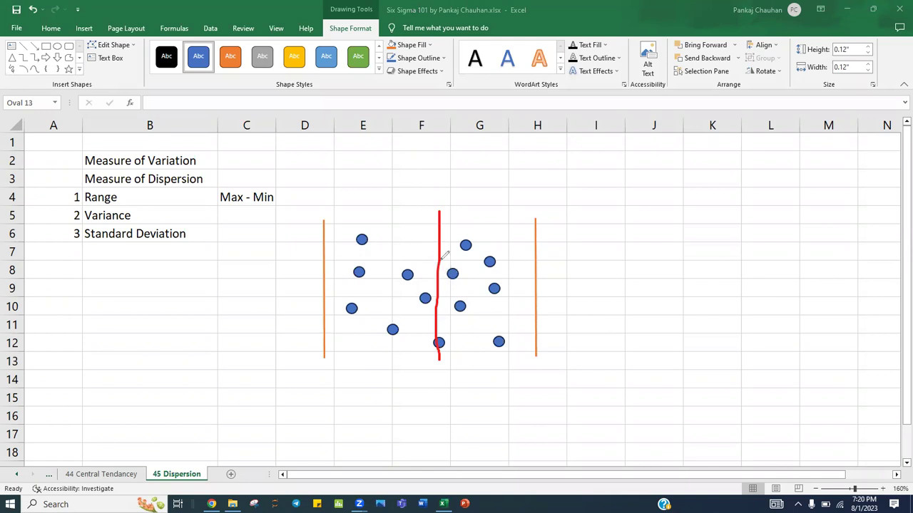
pyautogui.moveTo(438, 247)
pyautogui.mouseDown()
pyautogui.moveTo(456, 247)
pyautogui.moveTo(378, 250)
pyautogui.moveTo(377, 273)
pyautogui.mouseUp()
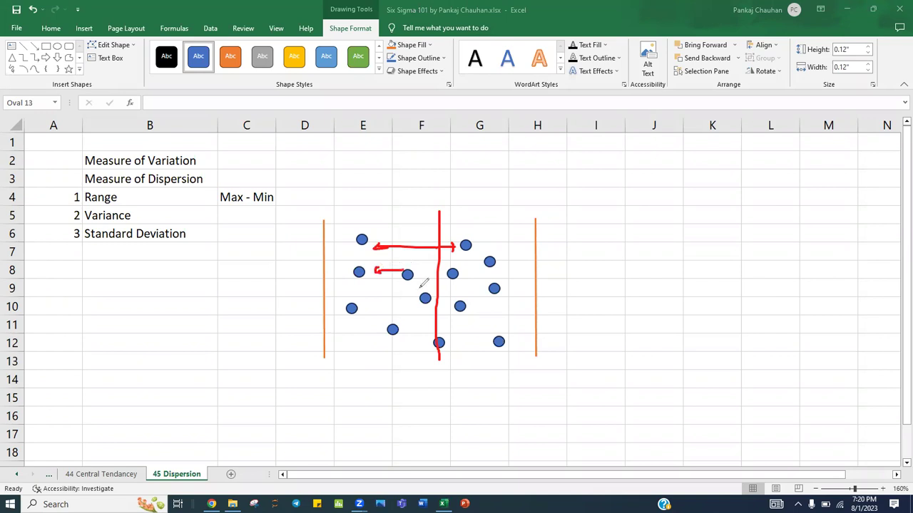
pyautogui.moveTo(430, 293); pyautogui.dragTo(456, 296)
pyautogui.moveTo(363, 311); pyautogui.dragTo(419, 298)
pyautogui.moveTo(378, 206)
pyautogui.mouseDown()
pyautogui.moveTo(348, 318)
pyautogui.moveTo(479, 362)
pyautogui.moveTo(512, 246)
pyautogui.moveTo(465, 205)
pyautogui.moveTo(367, 211)
pyautogui.mouseUp()
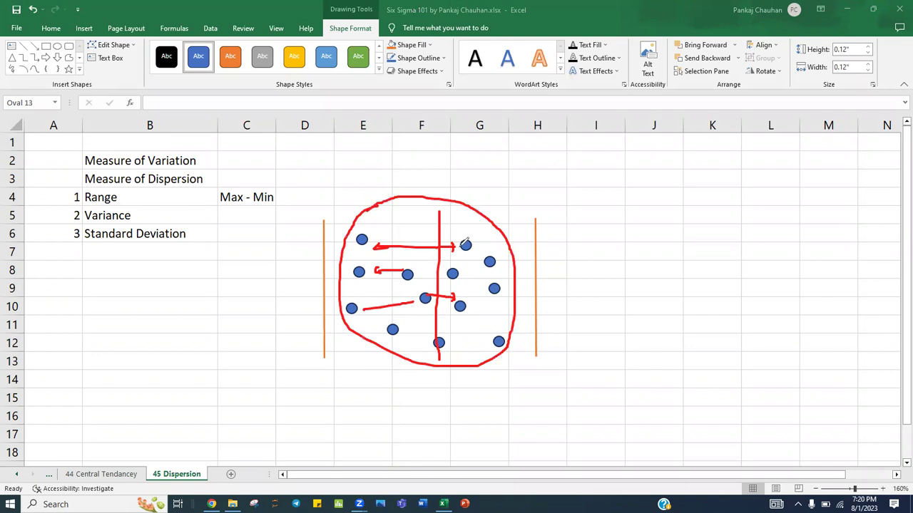
pyautogui.moveTo(437, 185); pyautogui.dragTo(437, 230)
# - Erase the ink, leave pen mode, and shift the left orange line slightly right
pyautogui.press('e')
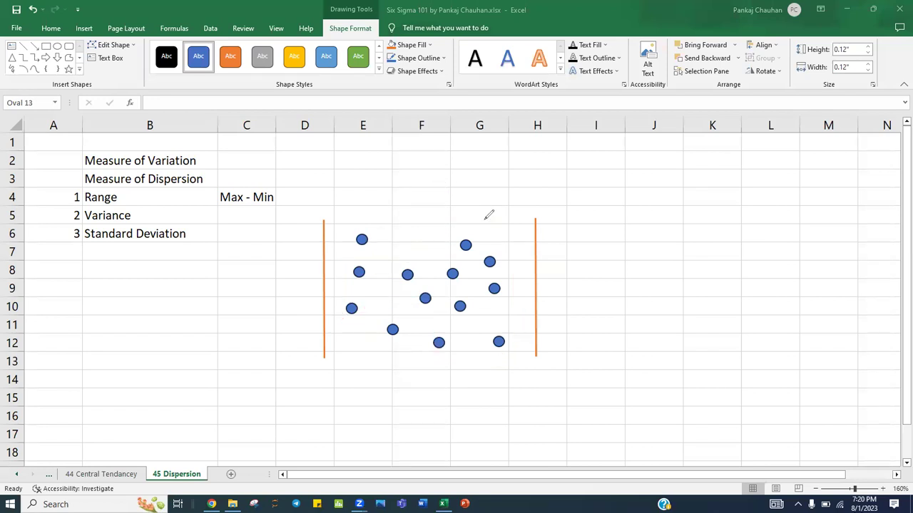
pyautogui.press('Escape')
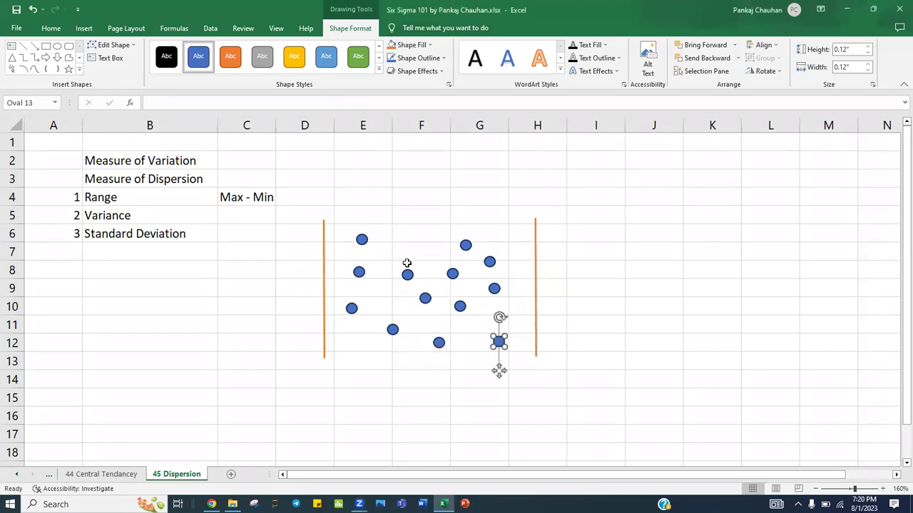
pyautogui.moveTo(327, 285); pyautogui.dragTo(333, 285)
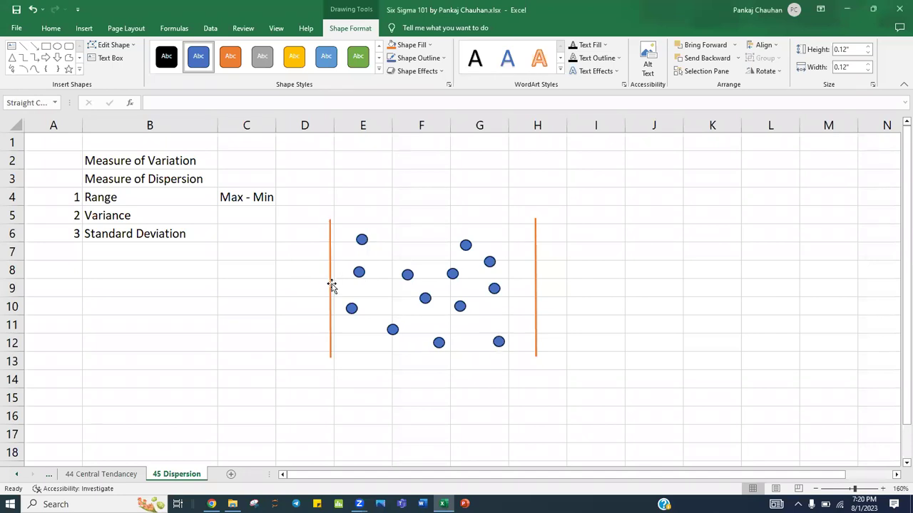
# - Enter the heading 'Transaction Time' in cell B9
pyautogui.click(181, 282)
pyautogui.write('=r')
pyautogui.press('BackSpace')
pyautogui.press('BackSpace')
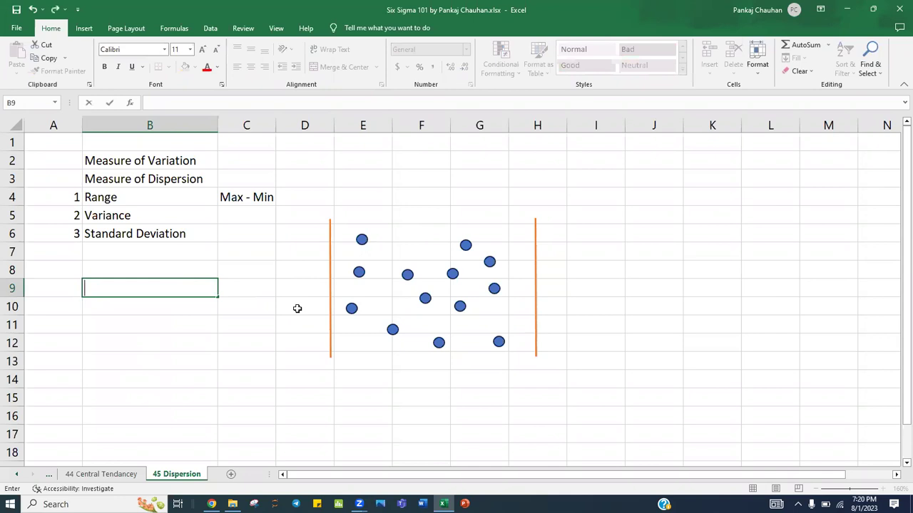
pyautogui.write('Transaction Time')
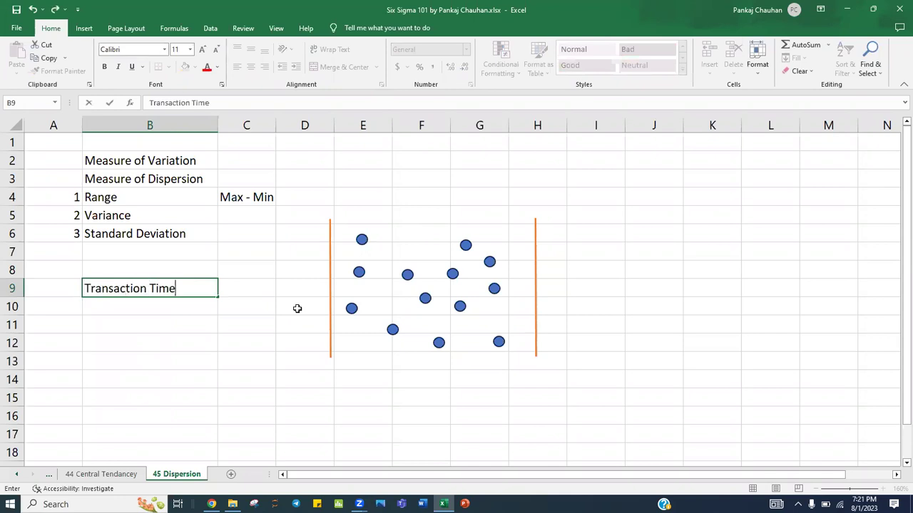
pyautogui.press('Return')
# - Enter =RANDBETWEEN(25,40) in B10 and fill it down to B26
pyautogui.write('=ran')
pyautogui.press('Down')
pyautogui.press('Tab')
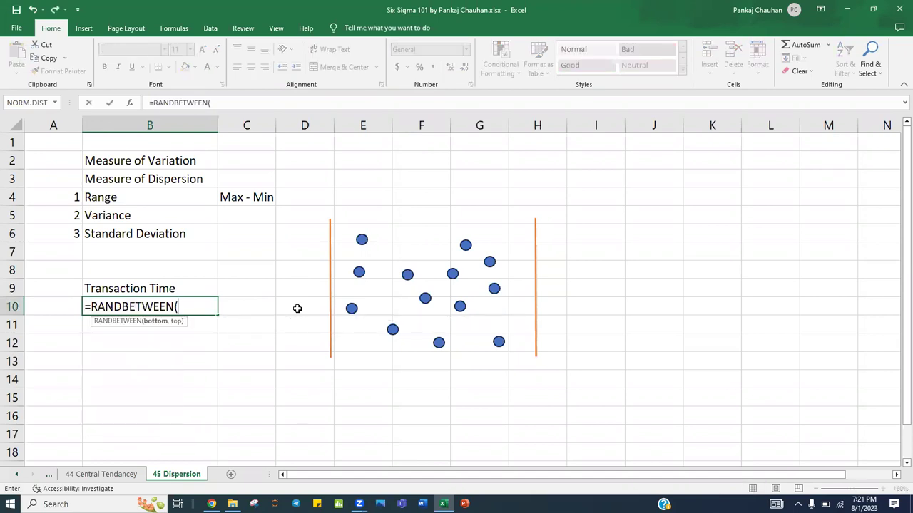
pyautogui.write('25,40')
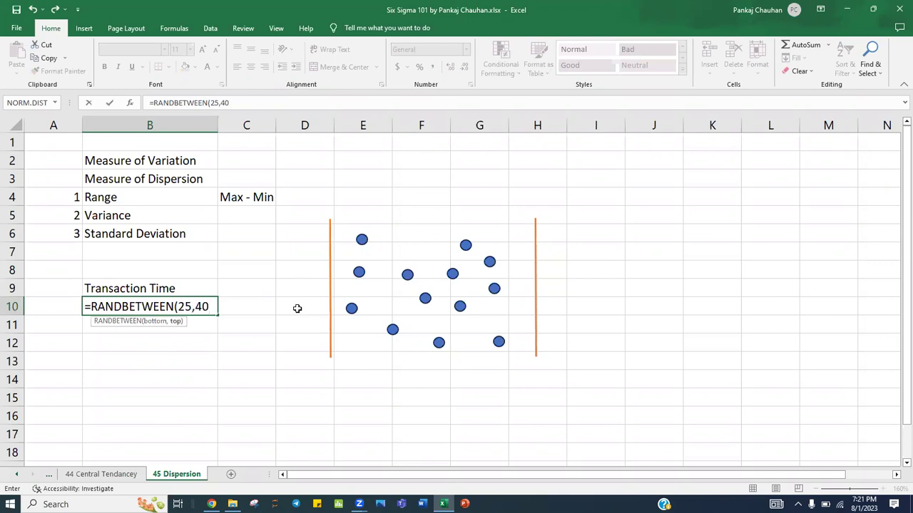
pyautogui.write(')')
pyautogui.press('Return')
pyautogui.scroll(-2, 122, 271)
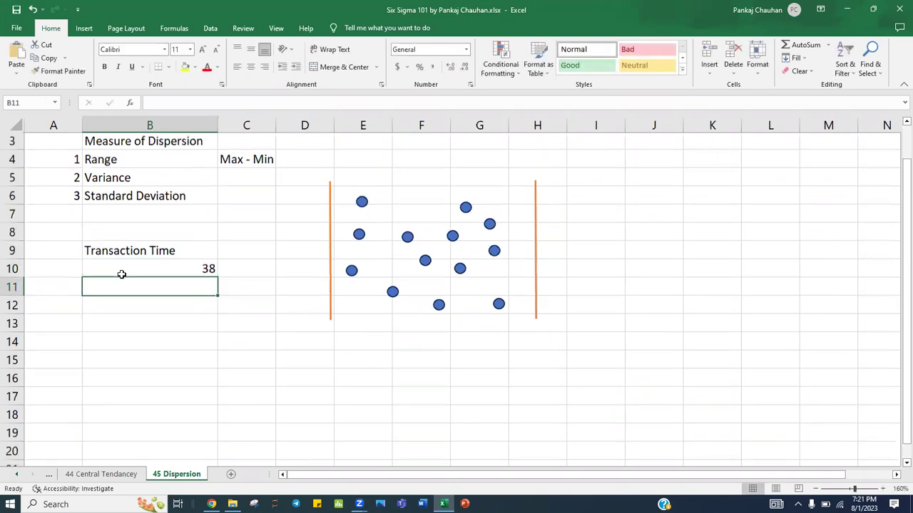
pyautogui.click(159, 197)
pyautogui.moveTo(217, 206); pyautogui.dragTo(218, 378)
pyautogui.scroll(-2, 240, 350)
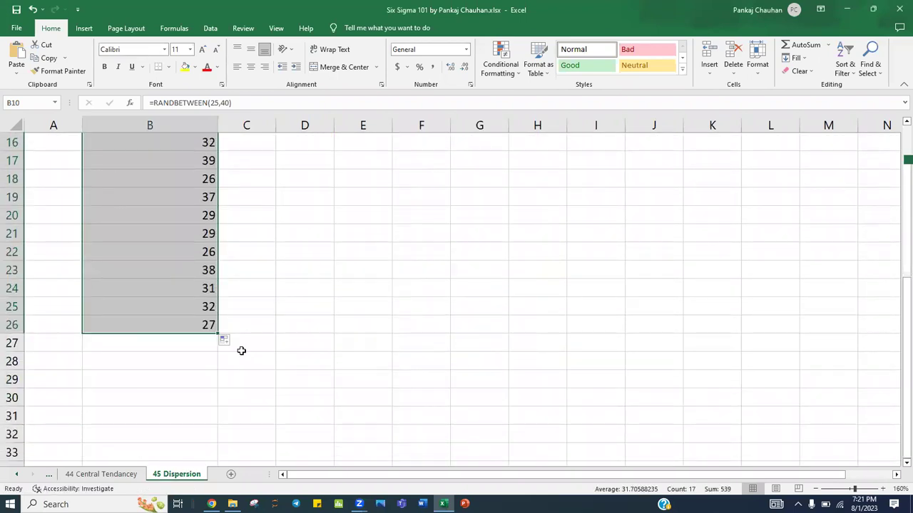
# - Extend the random times down to B29 and give the cells All Borders
pyautogui.moveTo(218, 334); pyautogui.dragTo(217, 386)
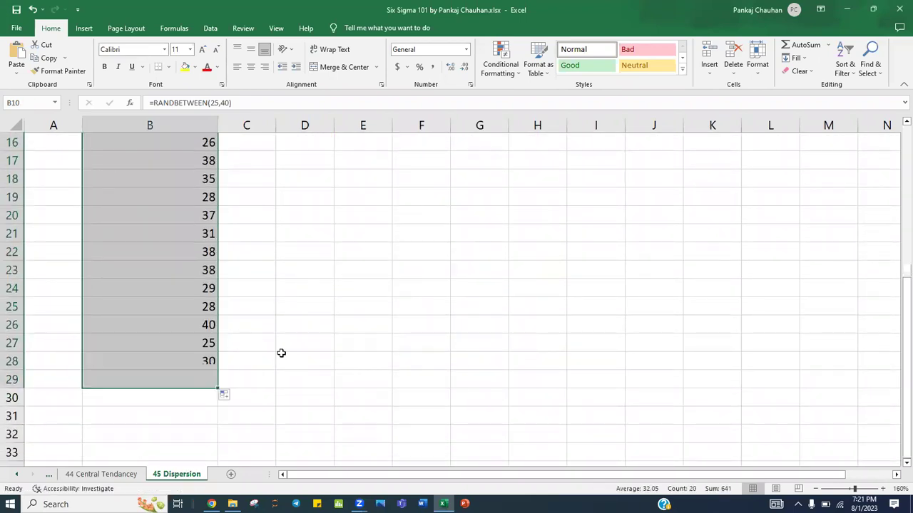
pyautogui.scroll(5, 281, 352)
pyautogui.scroll(-1, 281, 352)
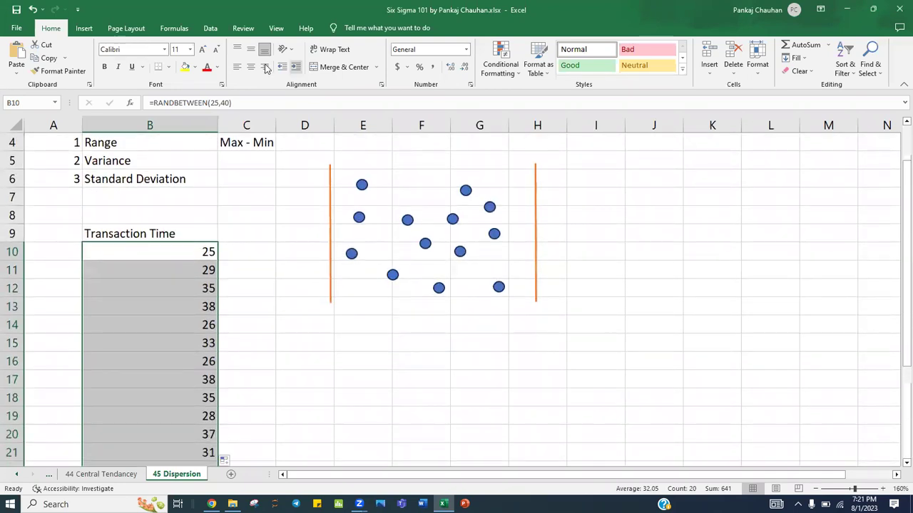
pyautogui.click(165, 67)
pyautogui.click(184, 165)
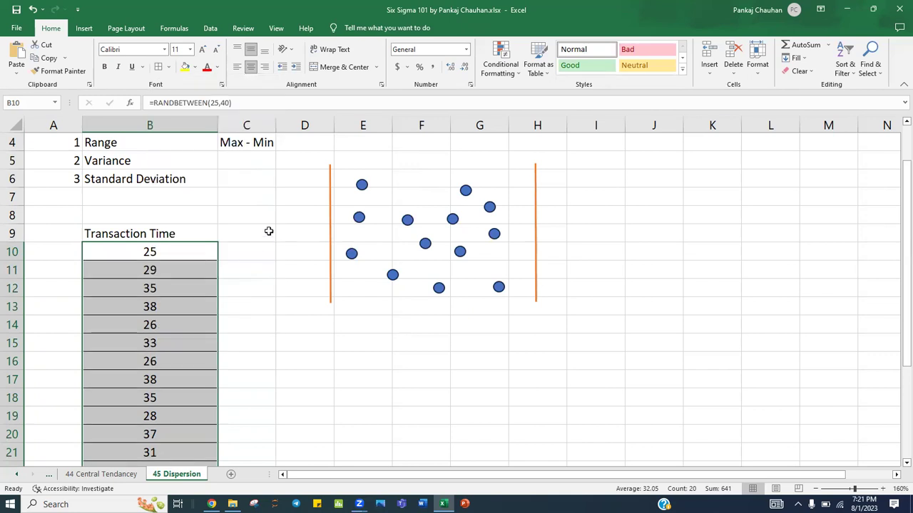
# - Convert the transaction times from formulas to fixed values with Paste Values
pyautogui.hotkey('ctrl', 'c')
pyautogui.rightClick(161, 251)
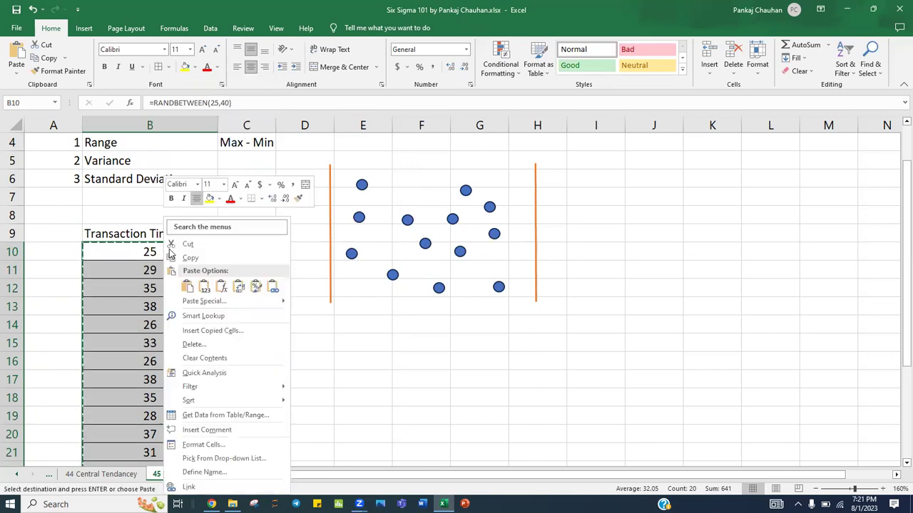
pyautogui.click(206, 287)
pyautogui.scroll(2, 218, 285)
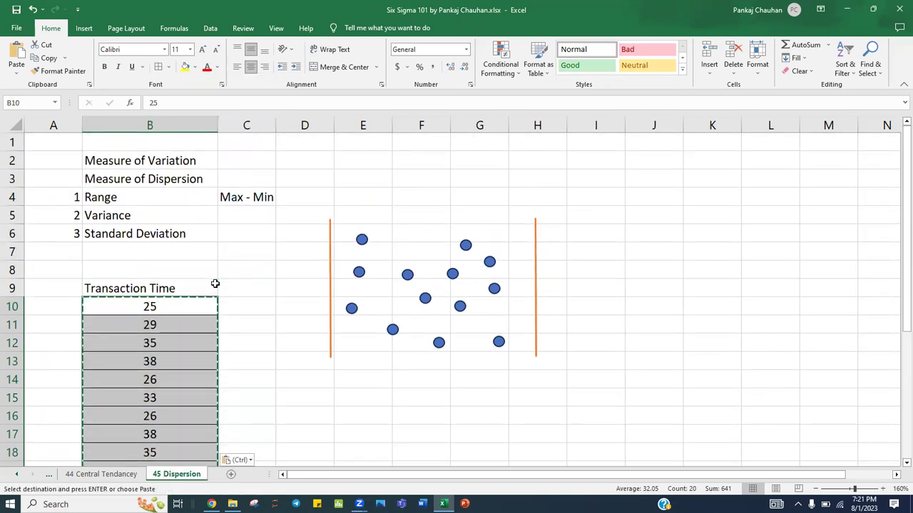
pyautogui.press('Escape')
pyautogui.click(150, 213)
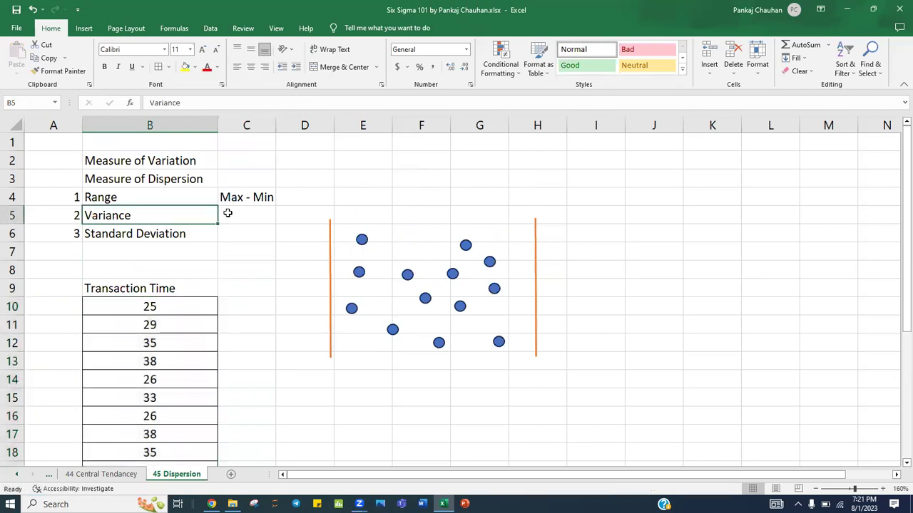
pyautogui.click(254, 234)
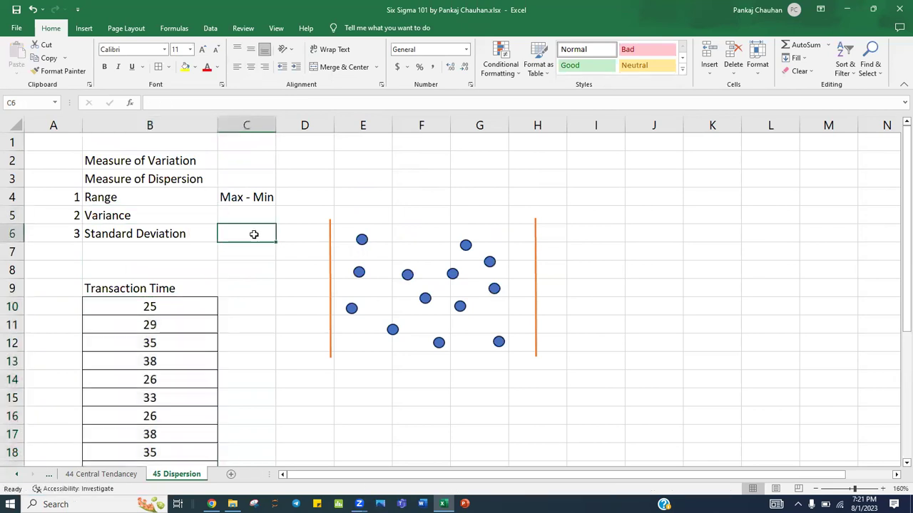
pyautogui.click(300, 199)
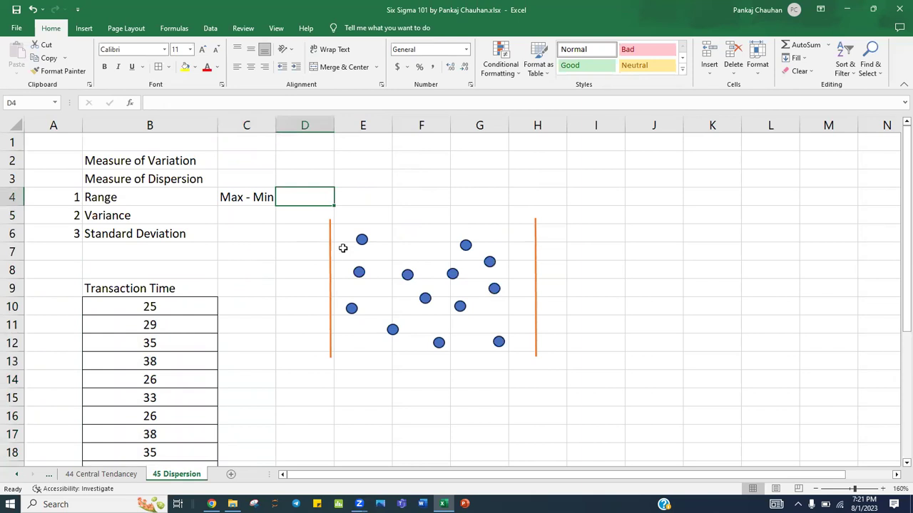
# - Enter =MAX(B10:B29) in cell D4
pyautogui.write('=max')
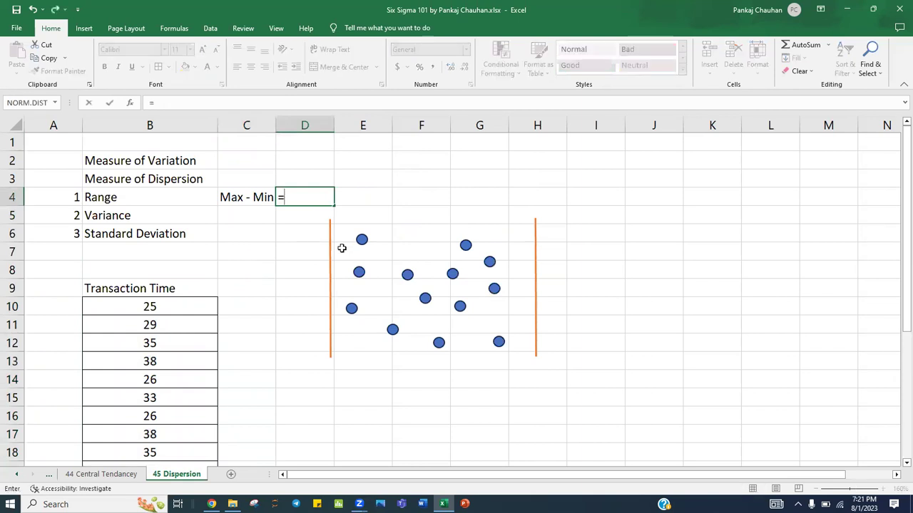
pyautogui.press('Tab')
pyautogui.press('Left')
pyautogui.press('Left')
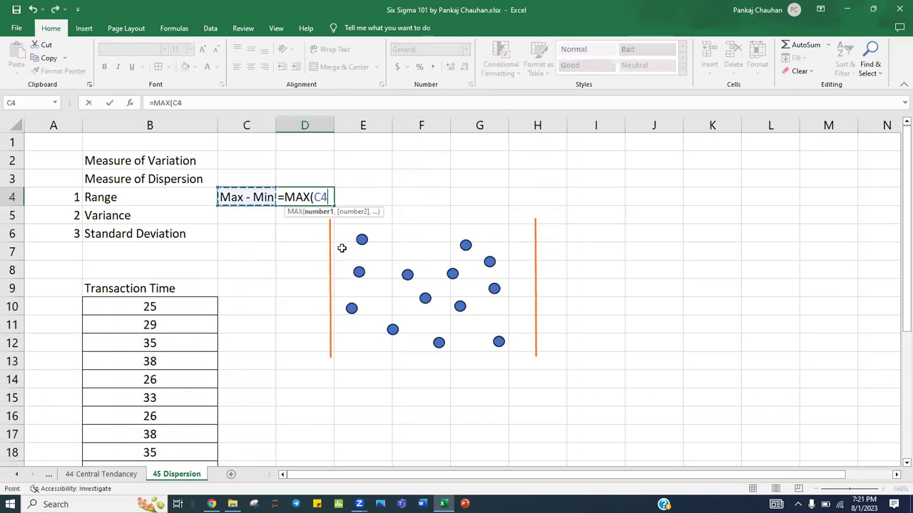
pyautogui.press('Down')
pyautogui.press('Down')
pyautogui.press('Down')
pyautogui.press('Down')
pyautogui.press('Down')
pyautogui.press('Down')
pyautogui.press('Down')
pyautogui.press('Up')
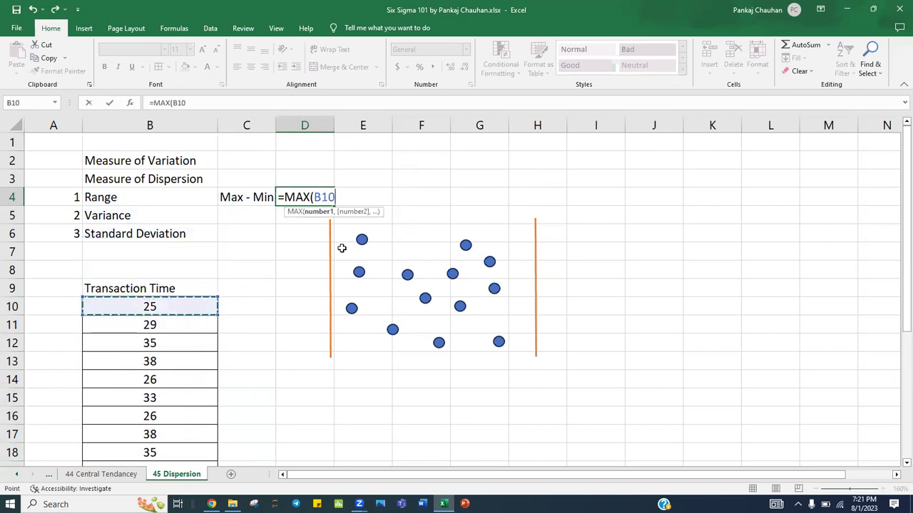
pyautogui.hotkey('ctrl', 'shift', 'Down')
pyautogui.write(')')
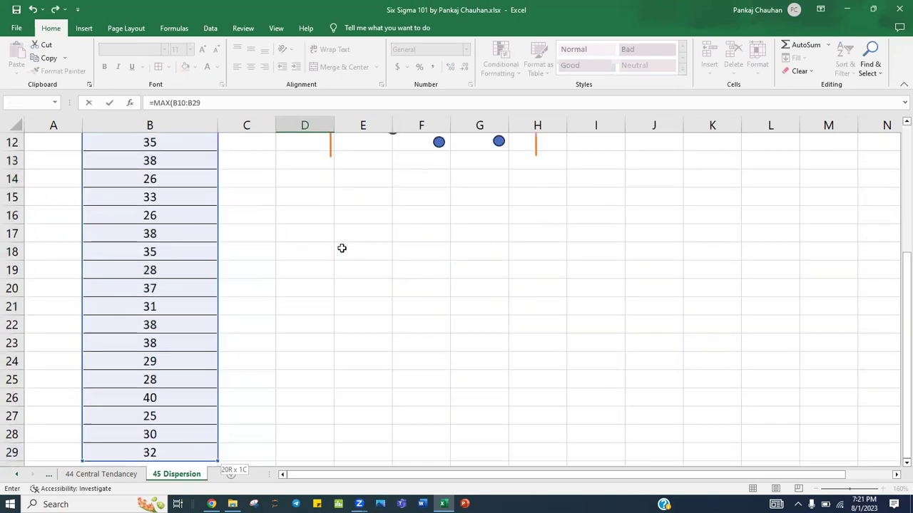
pyautogui.press('Return')
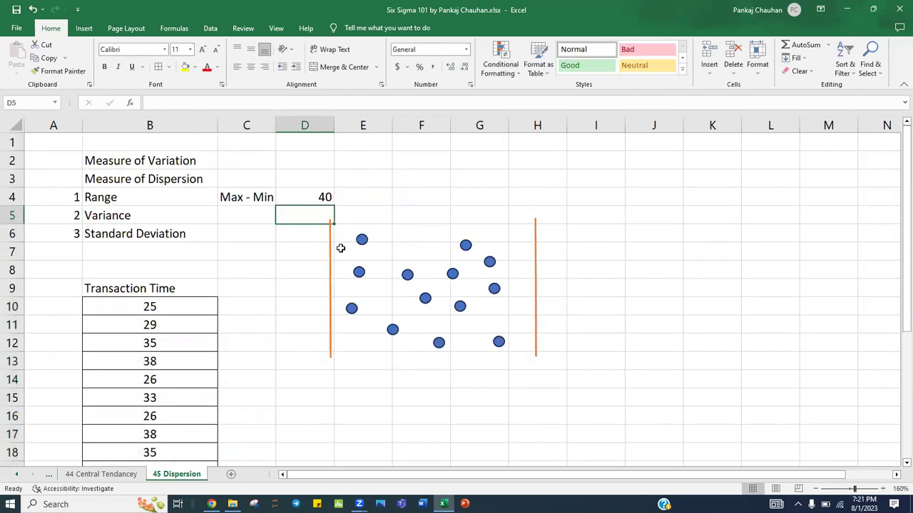
# - Extend D4 to =MAX(B10:B29)-MIN(B10:B29), giving a range of 15
pyautogui.click(305, 193)
pyautogui.press('F2')
pyautogui.moveTo(315, 197); pyautogui.dragTo(364, 197)
pyautogui.hotkey('ctrl', 'c')
pyautogui.press('Return')
pyautogui.press('Up')
pyautogui.press('F2')
pyautogui.write('-')
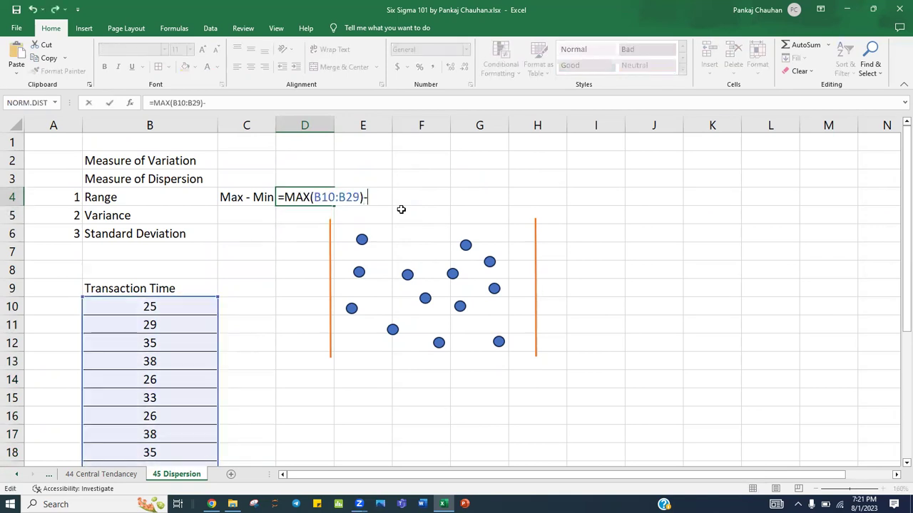
pyautogui.write('min')
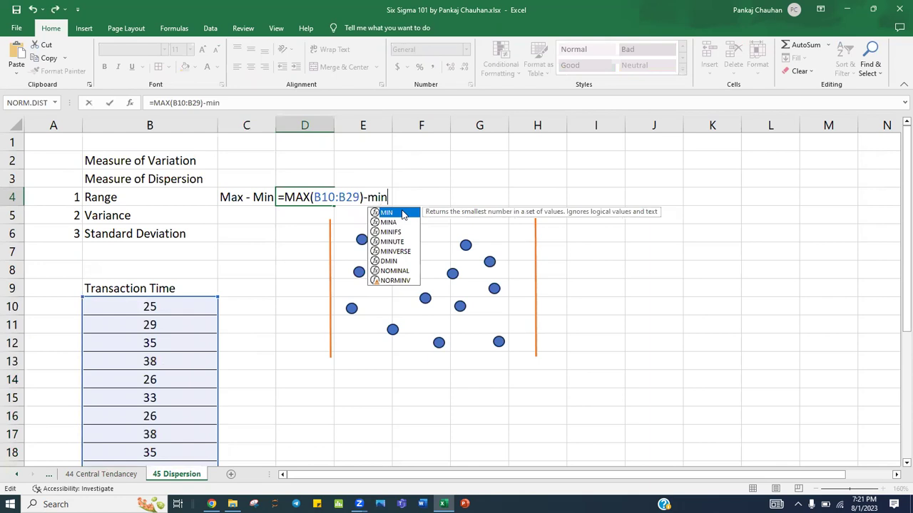
pyautogui.doubleClick(403, 214)
pyautogui.write('B10:B29)')
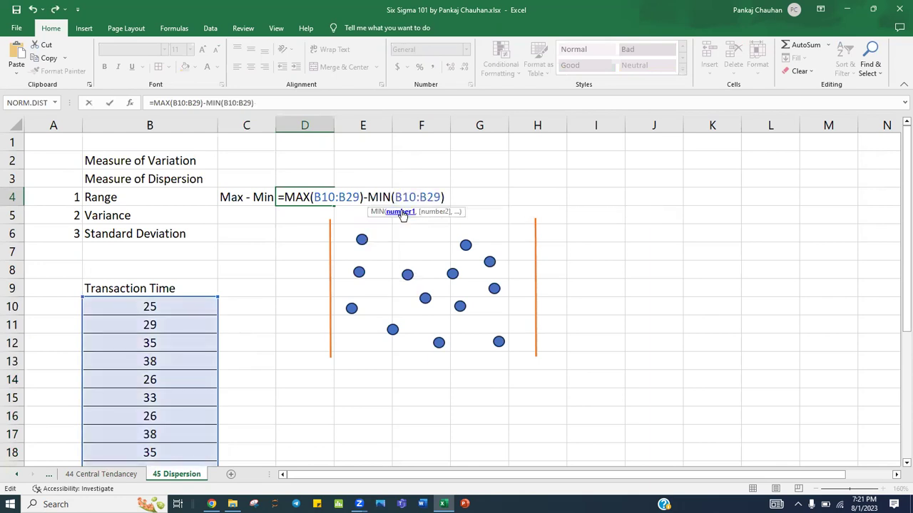
pyautogui.press('Return')
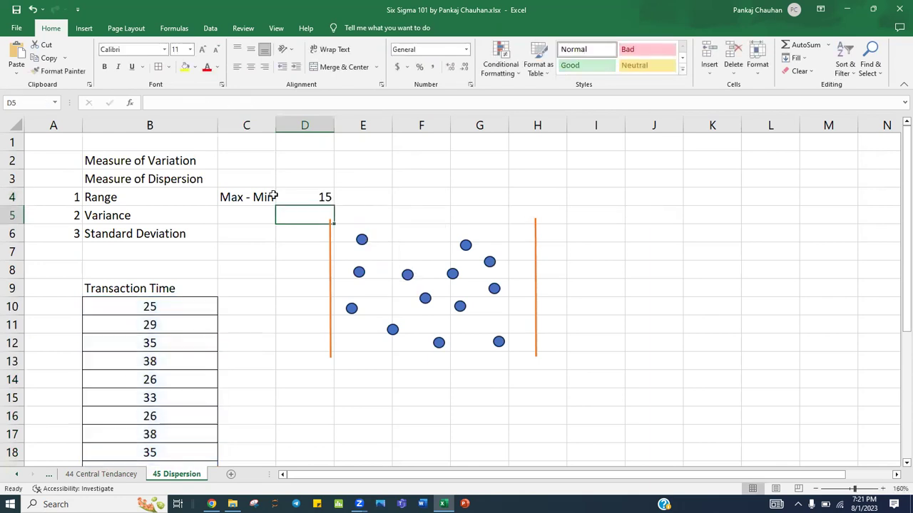
# - Center and border cells C4:D4, then nudge the left orange line slightly right
pyautogui.click(268, 195)
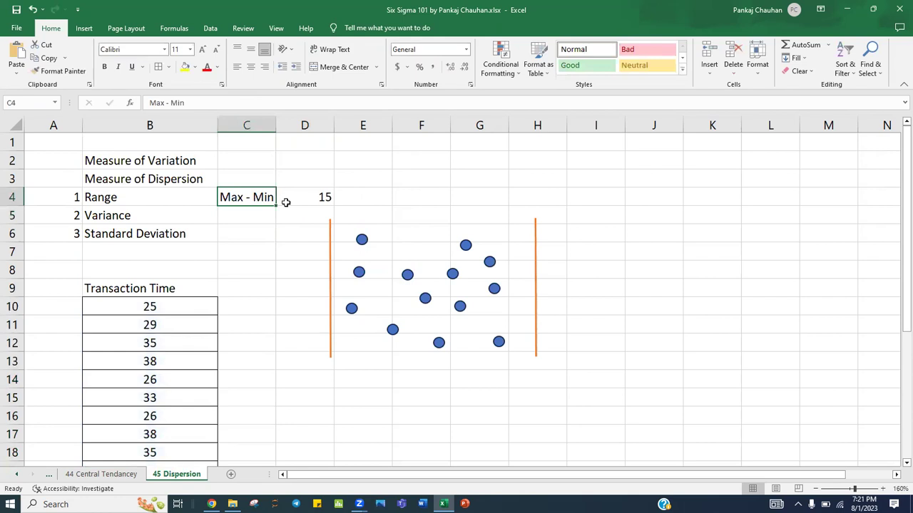
pyautogui.click(322, 201)
pyautogui.moveTo(258, 200); pyautogui.dragTo(308, 198)
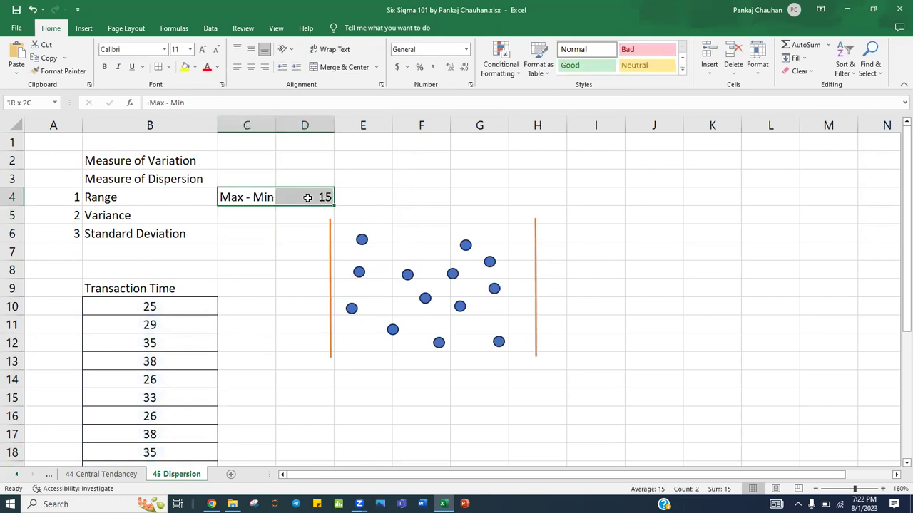
pyautogui.click(250, 66)
pyautogui.click(250, 48)
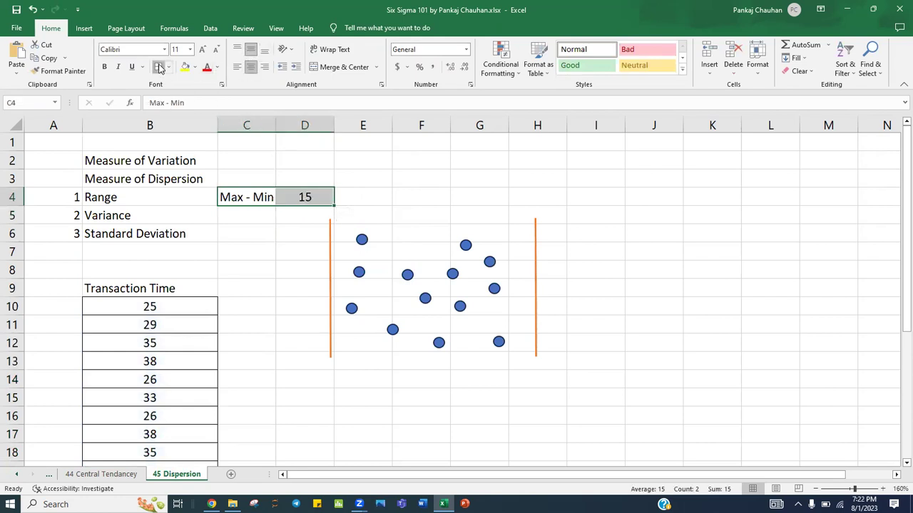
pyautogui.click(279, 293)
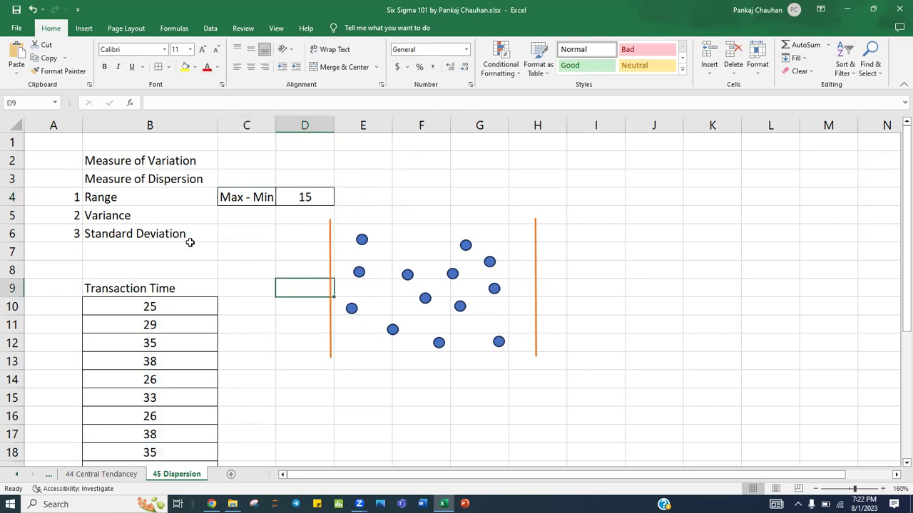
pyautogui.moveTo(329, 261); pyautogui.dragTo(338, 261)
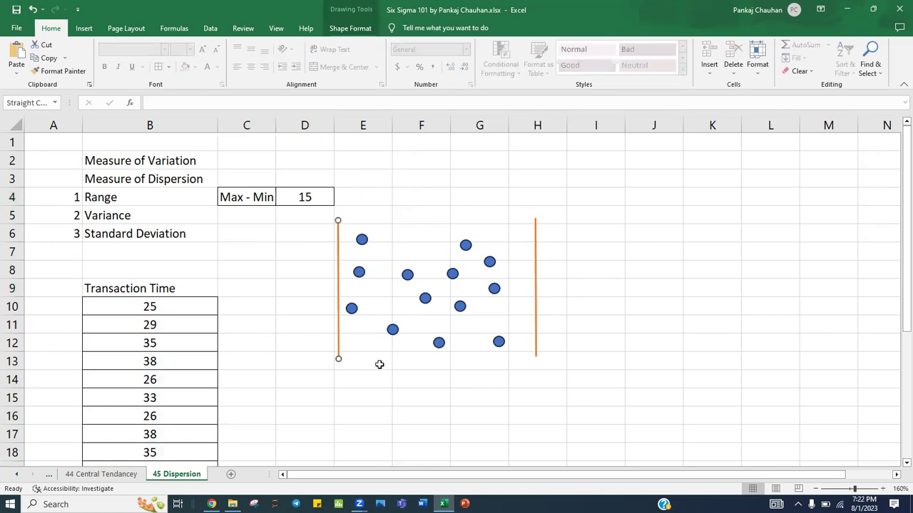
# - Enter the sample variance formula =VAR.S(B10:B29) in cell C5
pyautogui.click(219, 218)
pyautogui.write('=')
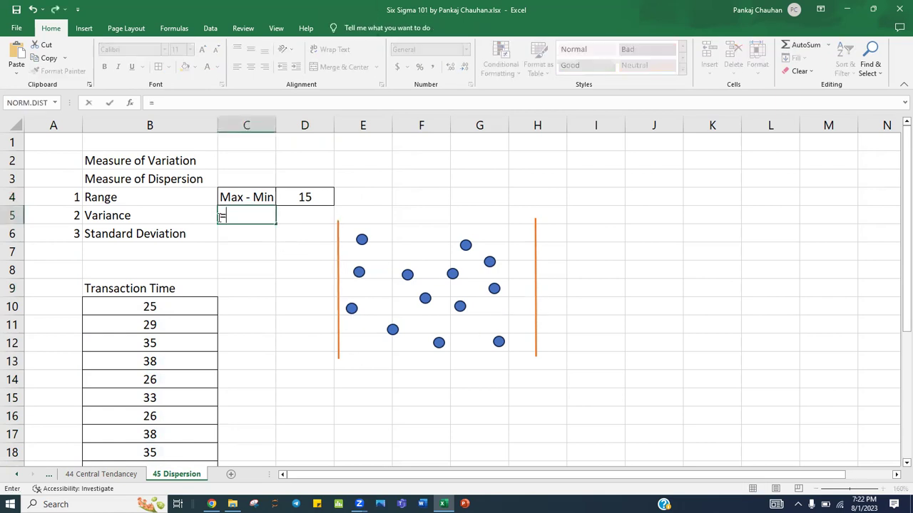
pyautogui.write('var')
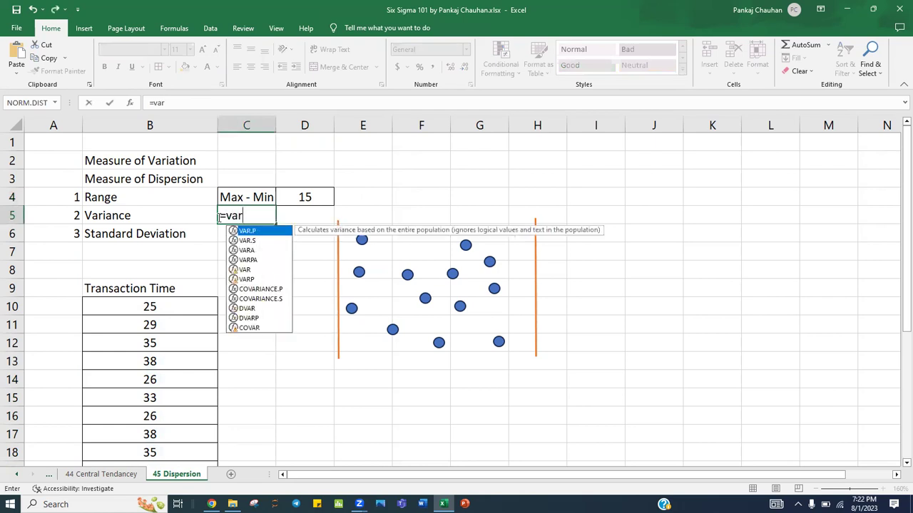
pyautogui.press('Down')
pyautogui.press('Tab')
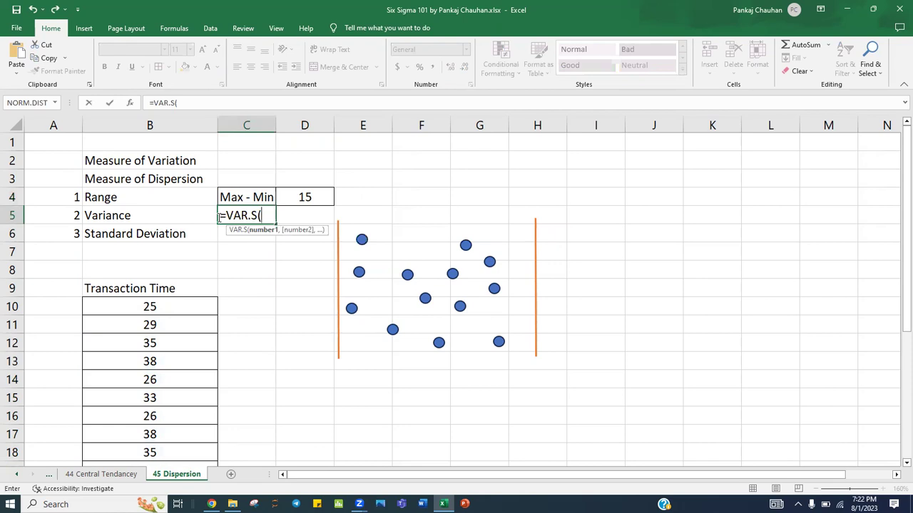
pyautogui.write('B10:B29)')
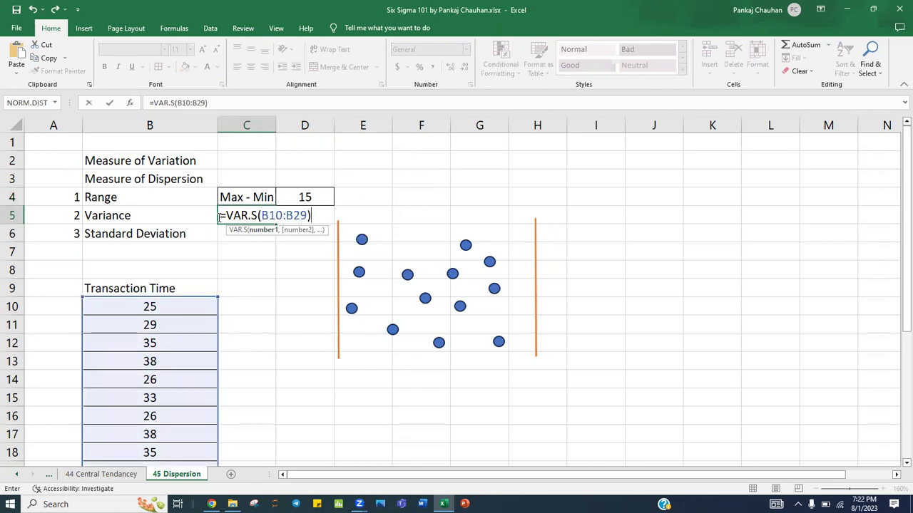
pyautogui.press('Return')
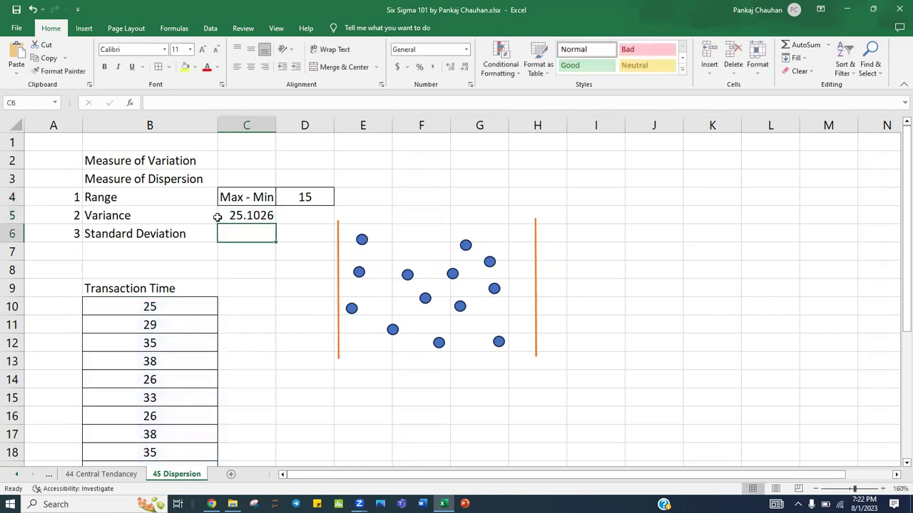
pyautogui.click(261, 215)
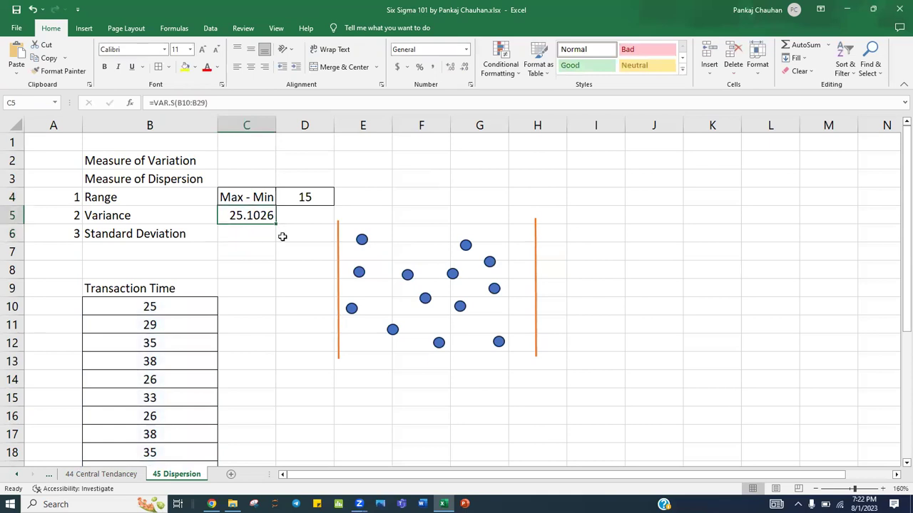
# - Enter the sample standard deviation formula =STDEV.S(B10:B29) in cell C6
pyautogui.click(250, 232)
pyautogui.write('=std')
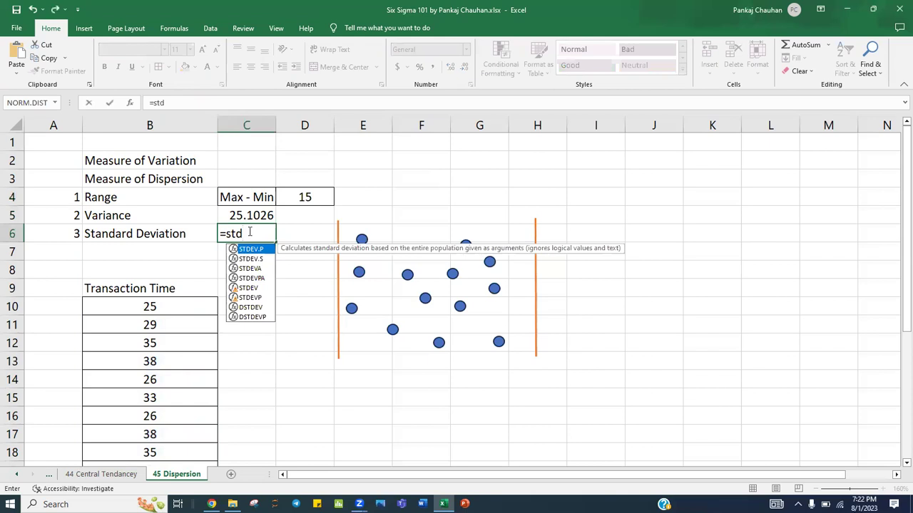
pyautogui.press('Down')
pyautogui.press('Tab')
pyautogui.write('B10:B29)')
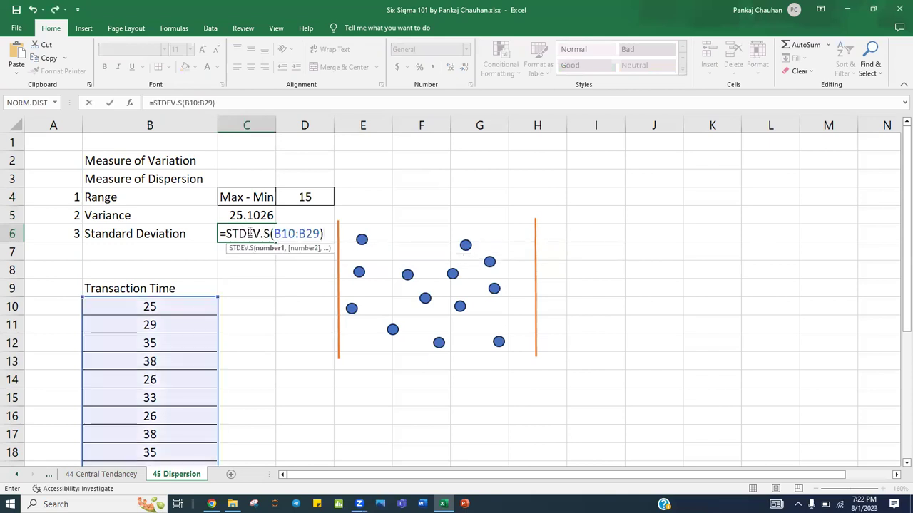
pyautogui.write(')')
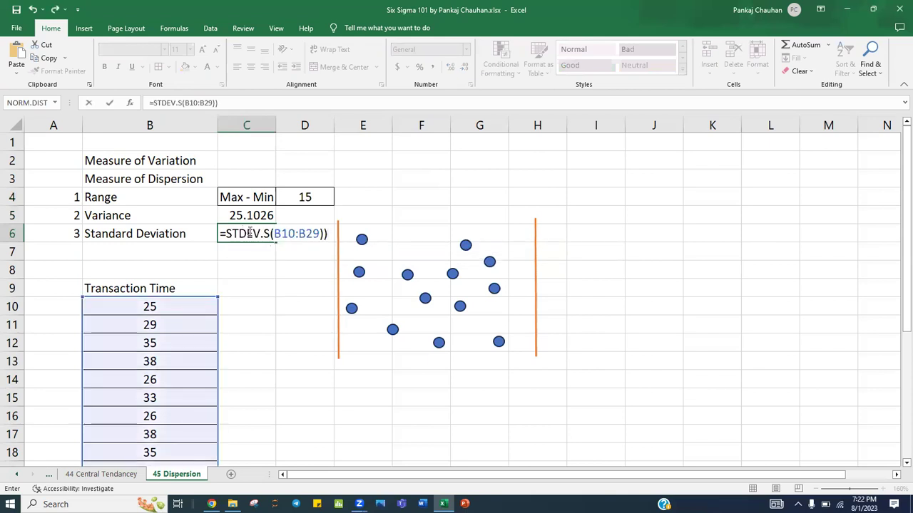
pyautogui.press('Return')
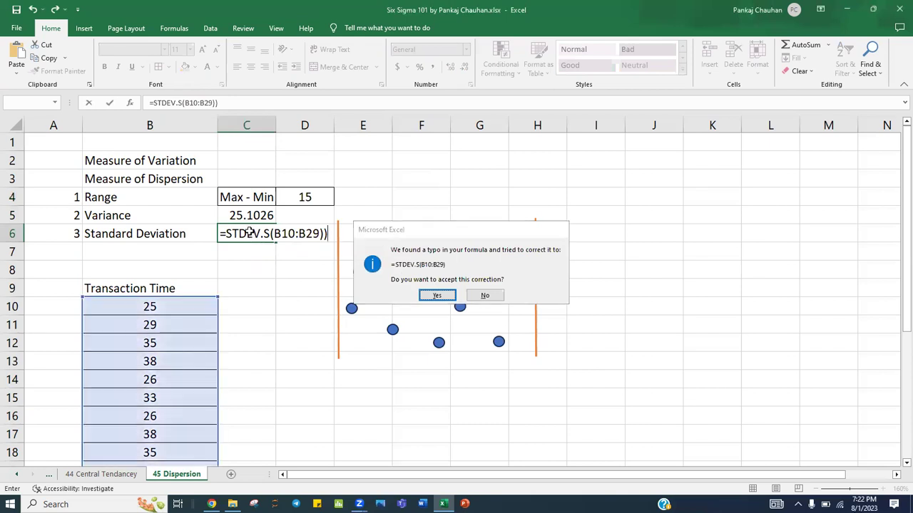
pyautogui.press('Return')
# - Format the variance and standard deviation results as numbers with two decimals (25.10, 5.01)
pyautogui.click(250, 232)
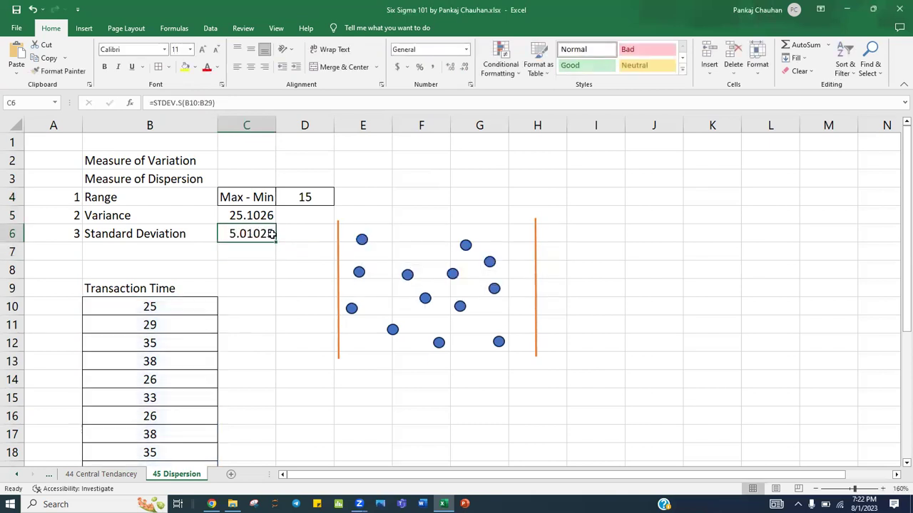
pyautogui.moveTo(264, 212); pyautogui.dragTo(270, 232)
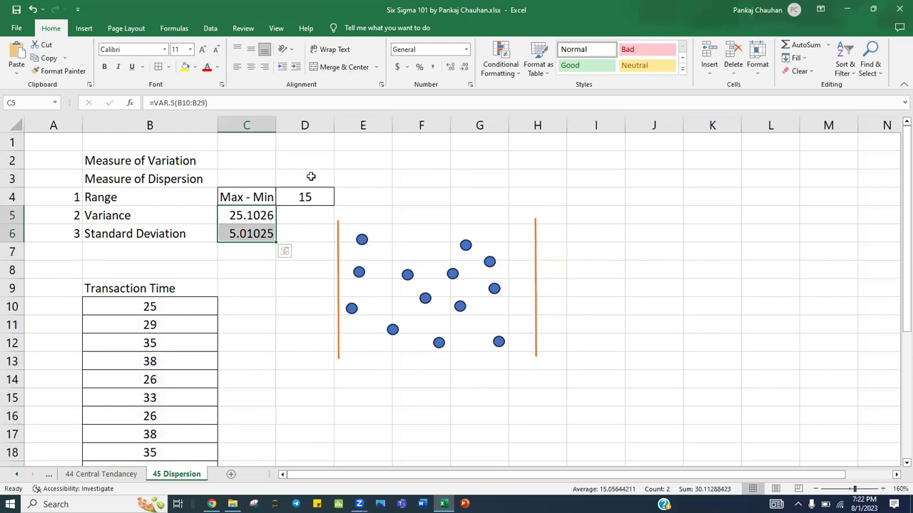
pyautogui.click(465, 67)
pyautogui.click(467, 69)
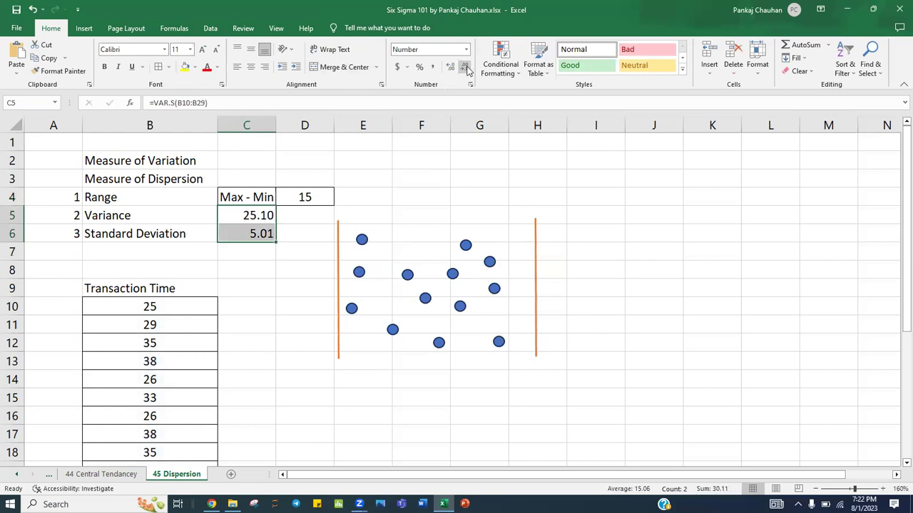
pyautogui.click(280, 306)
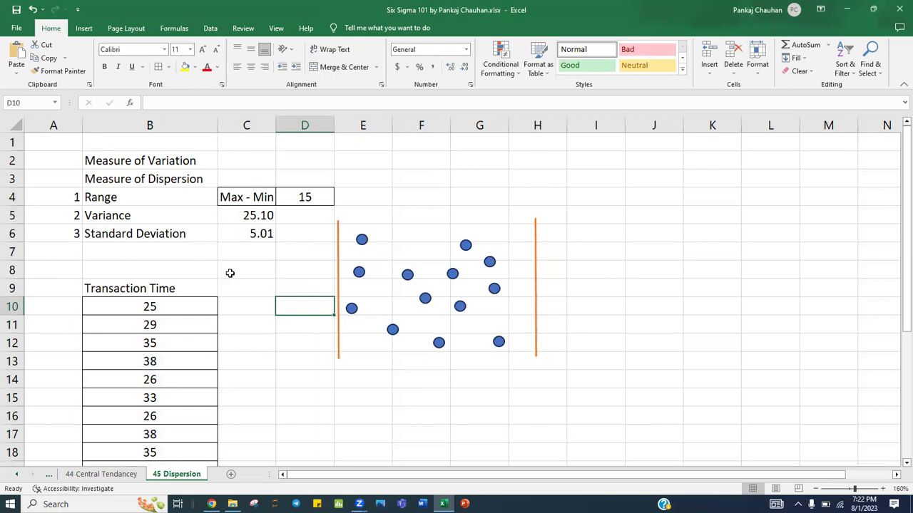
pyautogui.click(251, 237)
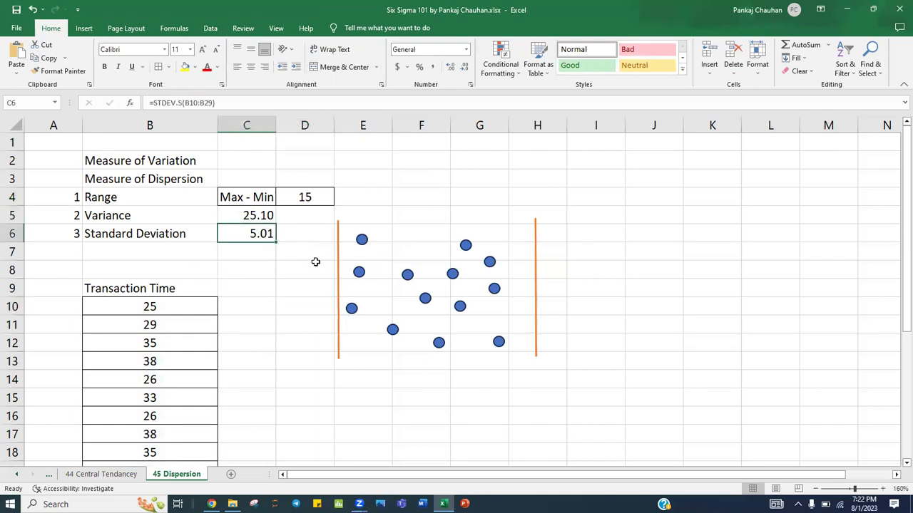
pyautogui.press('F2')
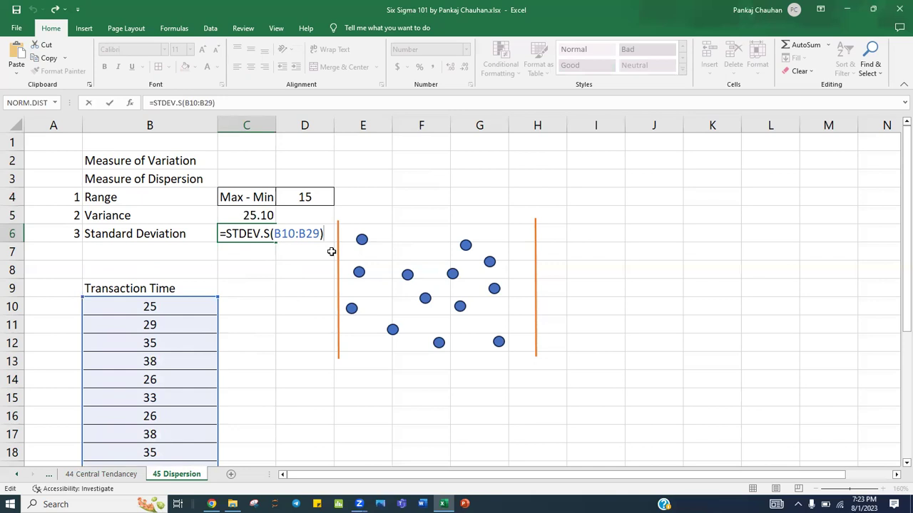
pyautogui.press('Return')
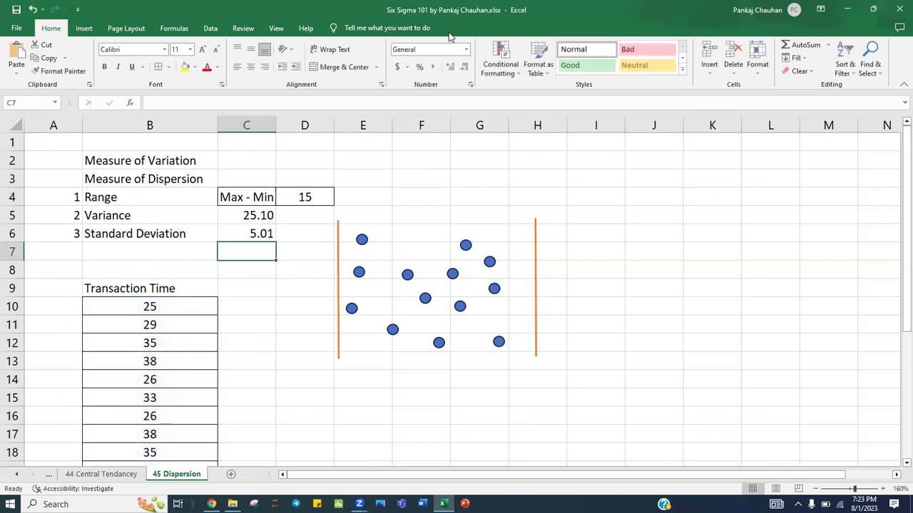
pyautogui.click(248, 234)
pyautogui.press('F2')
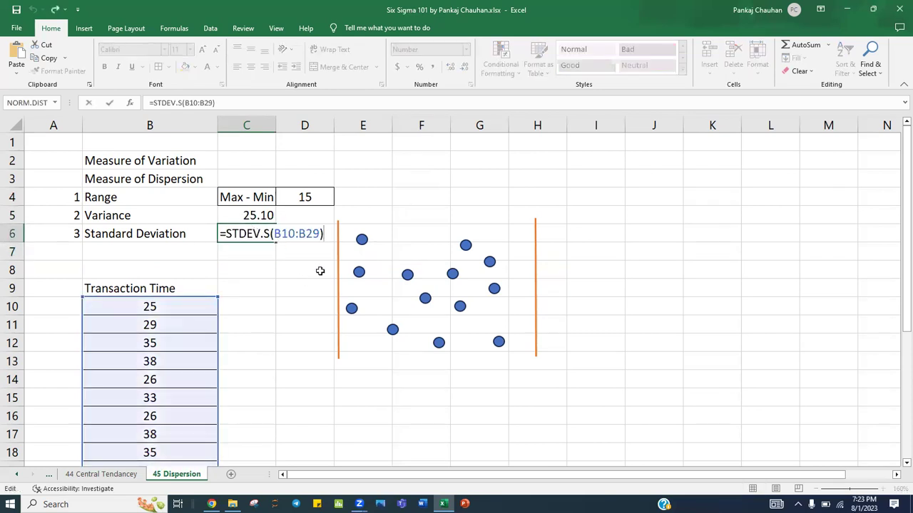
pyautogui.press('Return')
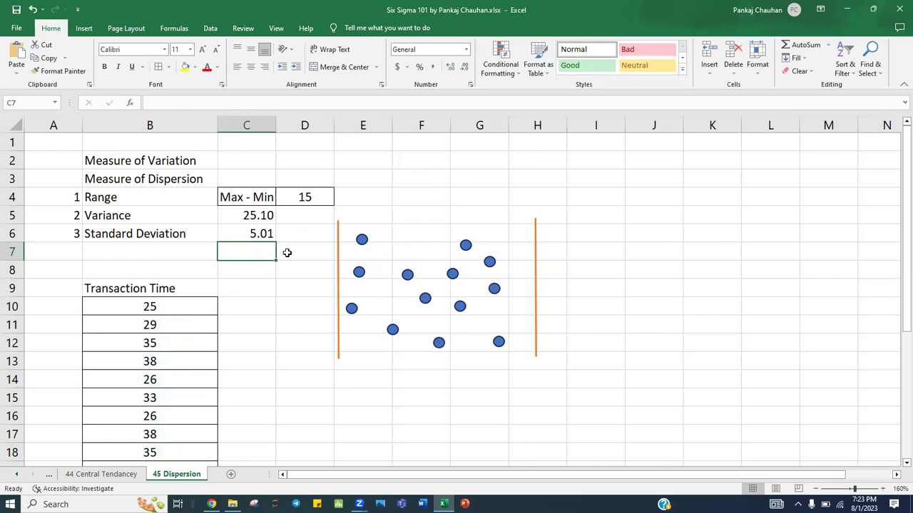
pyautogui.click(238, 237)
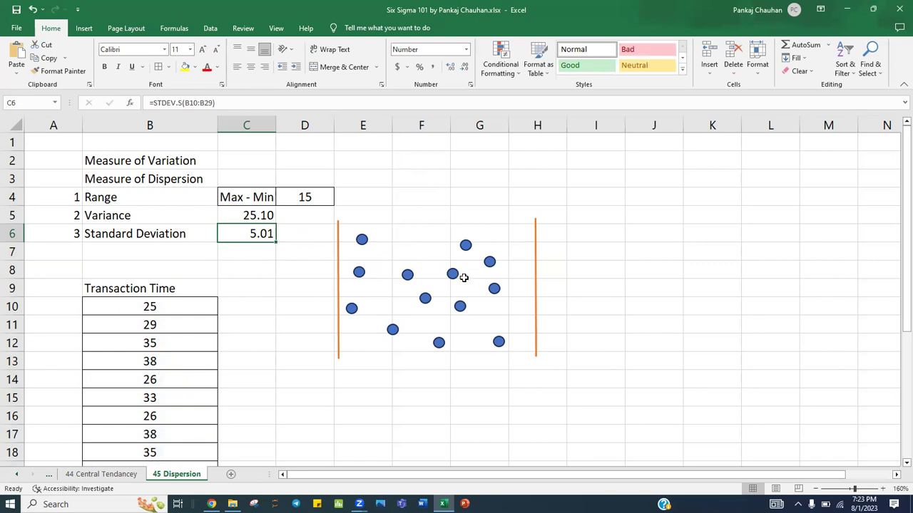
# - Drag the outlying blue dots from both sides inward into an overlapping cluster around F9
pyautogui.moveTo(362, 278)
pyautogui.mouseDown()
pyautogui.moveTo(354, 301)
pyautogui.moveTo(402, 291)
pyautogui.mouseUp()
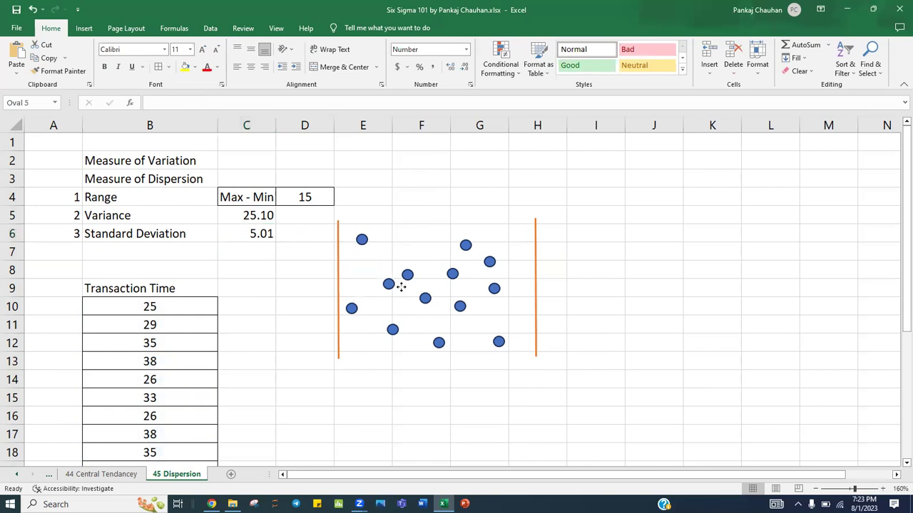
pyautogui.moveTo(362, 240)
pyautogui.mouseDown()
pyautogui.moveTo(362, 268)
pyautogui.moveTo(412, 270)
pyautogui.moveTo(414, 288)
pyautogui.mouseUp()
pyautogui.moveTo(465, 244); pyautogui.dragTo(423, 281)
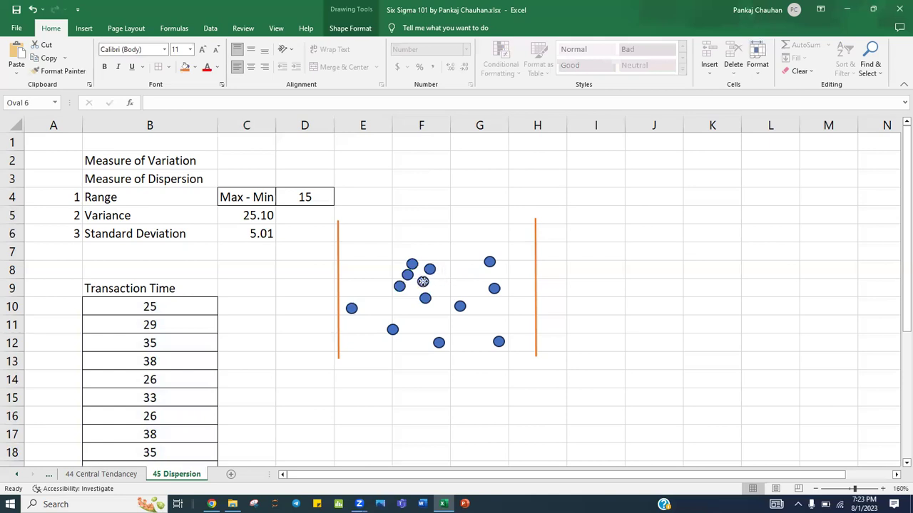
pyautogui.moveTo(350, 309); pyautogui.dragTo(422, 287)
pyautogui.moveTo(394, 328); pyautogui.dragTo(436, 287)
pyautogui.moveTo(485, 266); pyautogui.dragTo(434, 277)
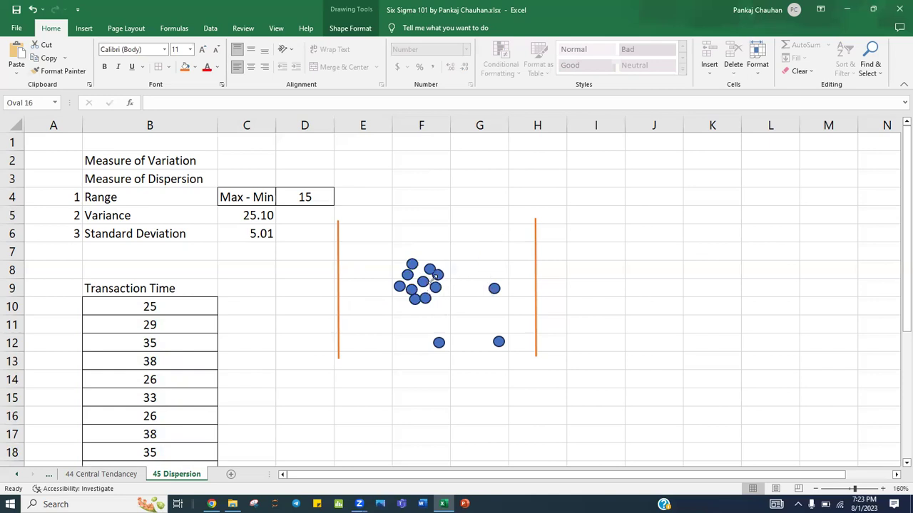
pyautogui.moveTo(492, 289); pyautogui.dragTo(432, 294)
pyautogui.moveTo(499, 342); pyautogui.dragTo(420, 285)
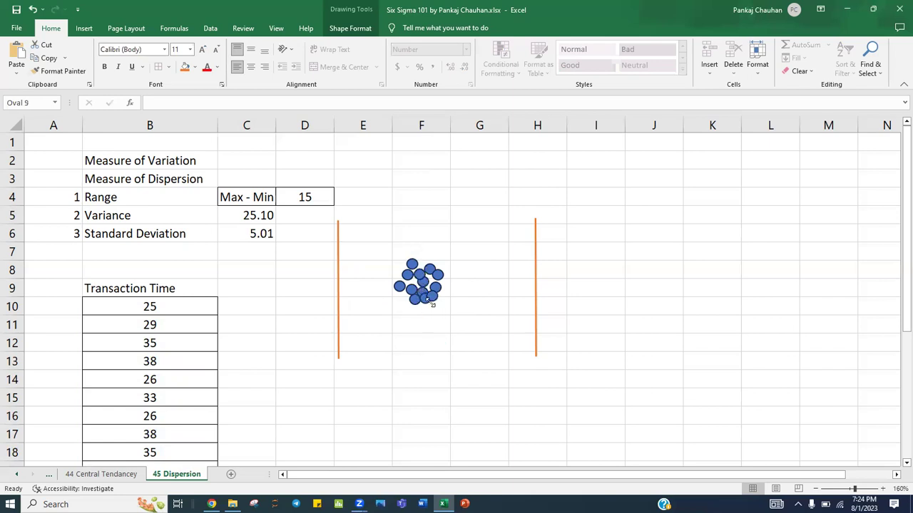
pyautogui.click(424, 244)
pyautogui.moveTo(424, 244); pyautogui.dragTo(419, 313)
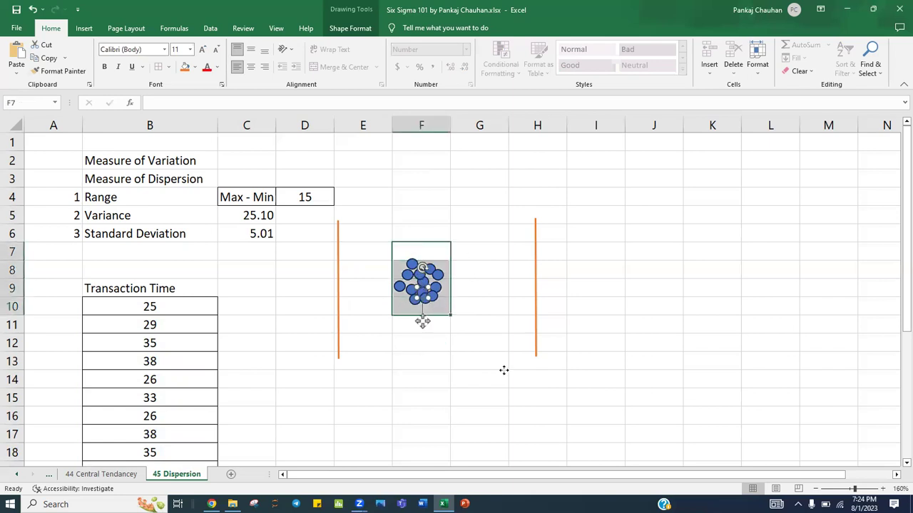